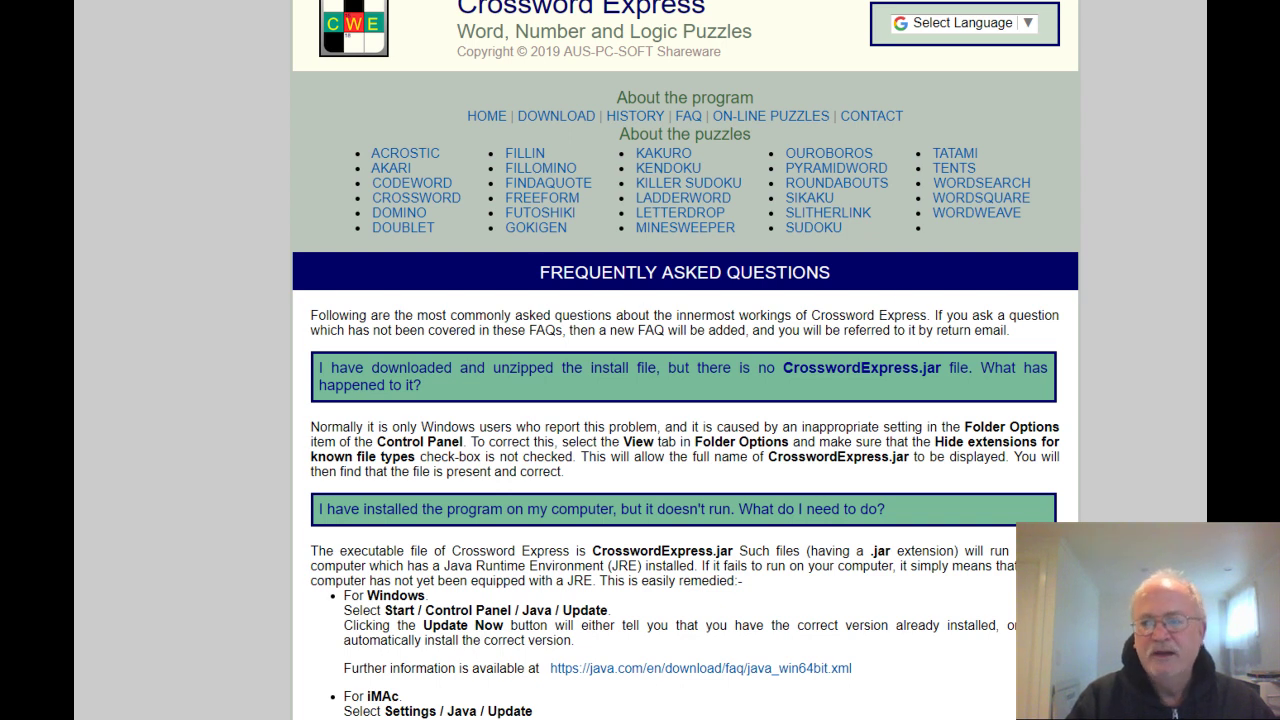
Scroll the Crossword Express FAQ page down to the footer and back up
{"action": "scroll", "coordinate": [685, 360], "scroll_direction": "down", "scroll_amount": 1}
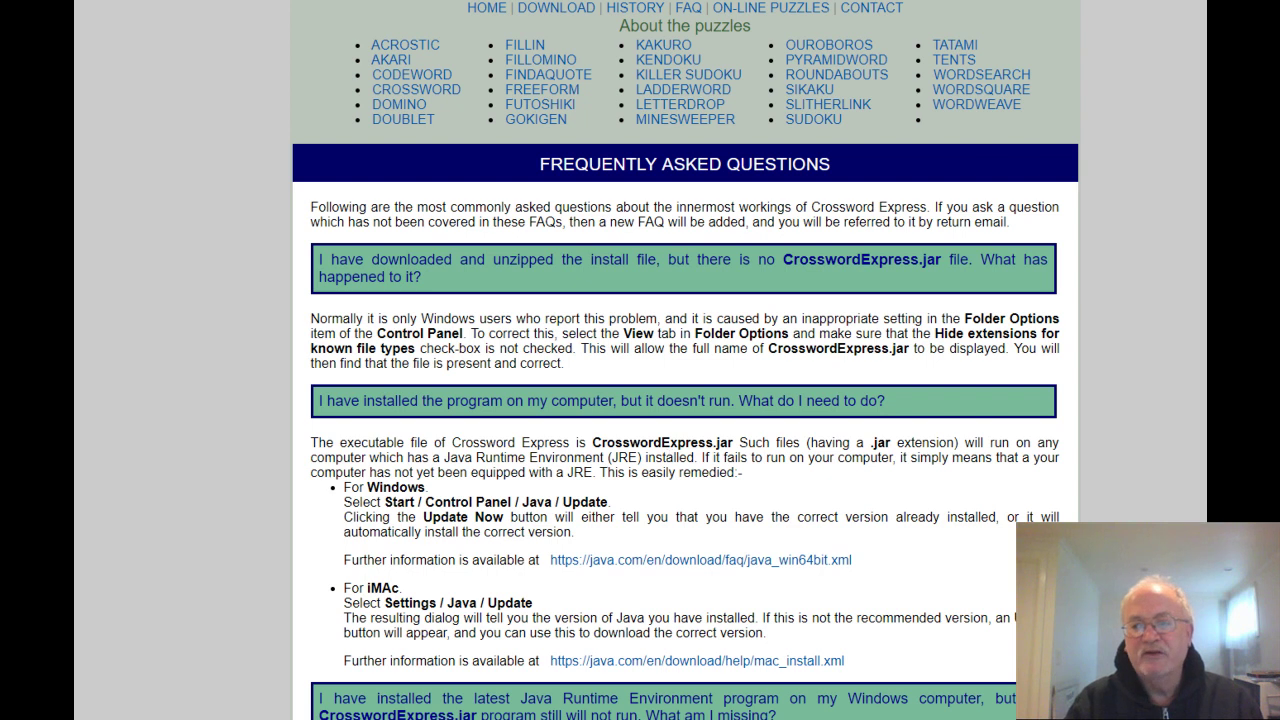
{"action": "scroll", "coordinate": [685, 360], "scroll_direction": "down", "scroll_amount": 2}
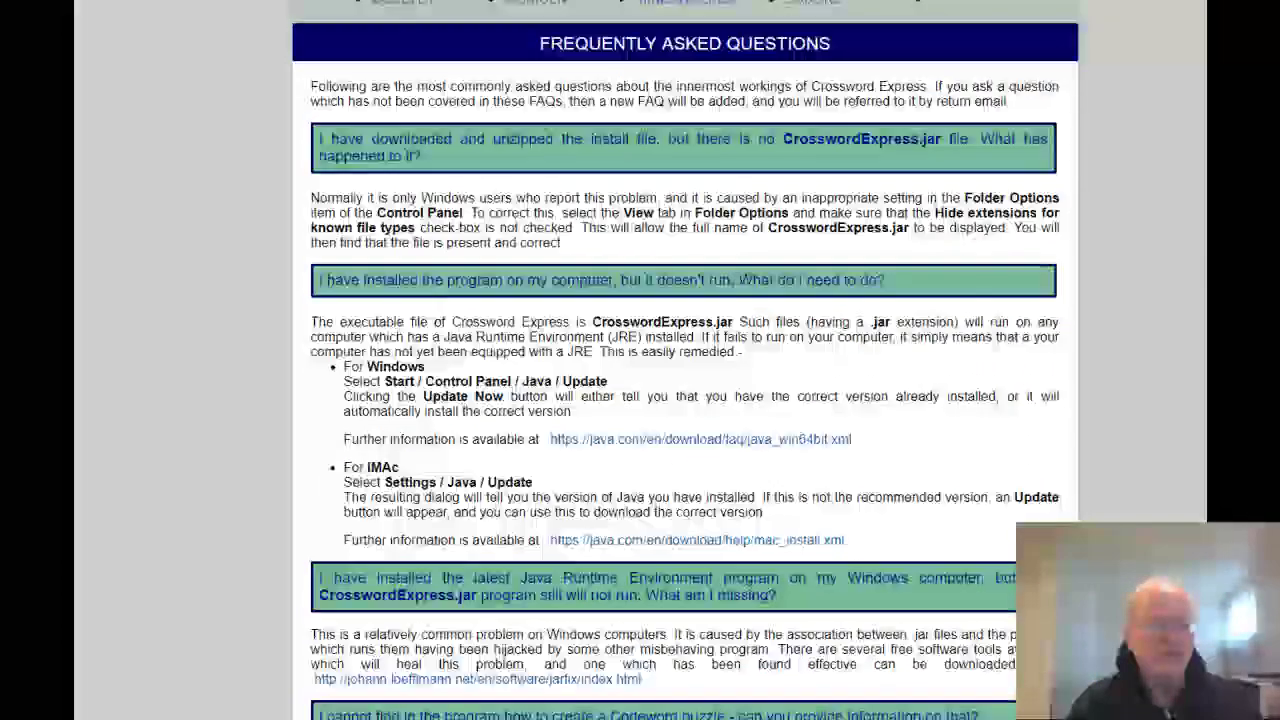
{"action": "scroll", "coordinate": [685, 360], "scroll_direction": "down", "scroll_amount": 2}
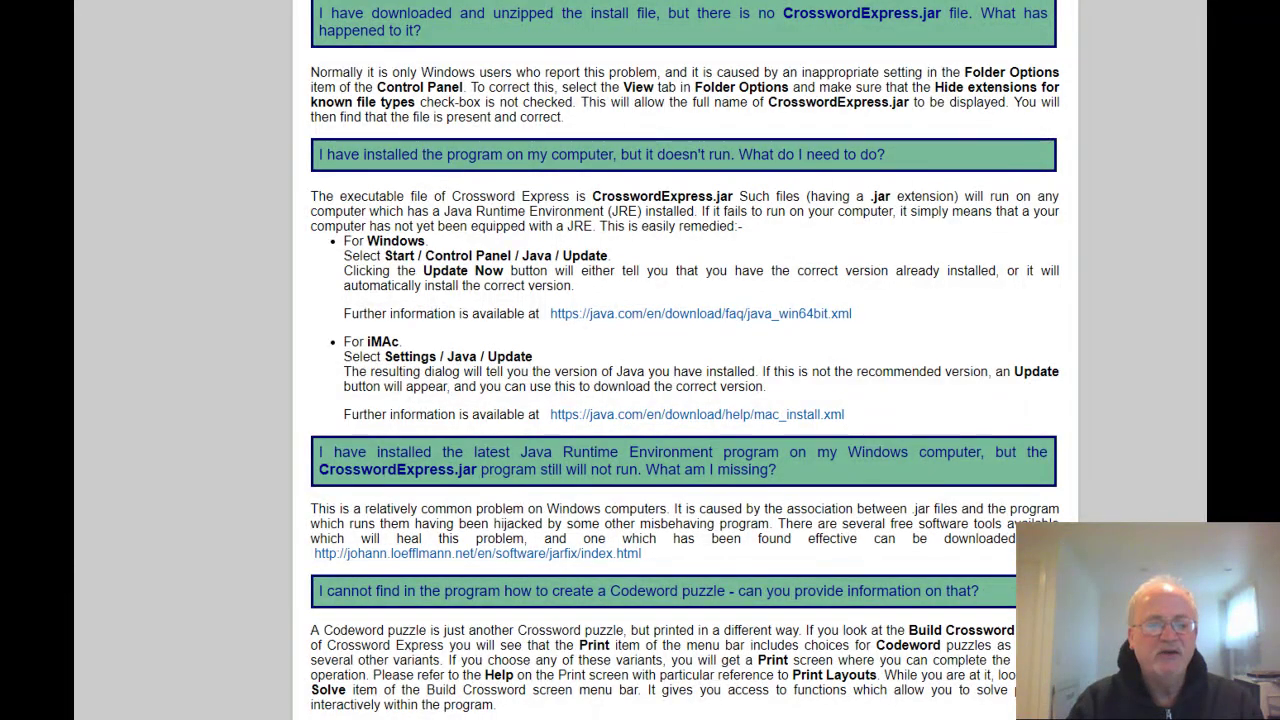
{"action": "scroll", "coordinate": [685, 360], "scroll_direction": "down", "scroll_amount": 1}
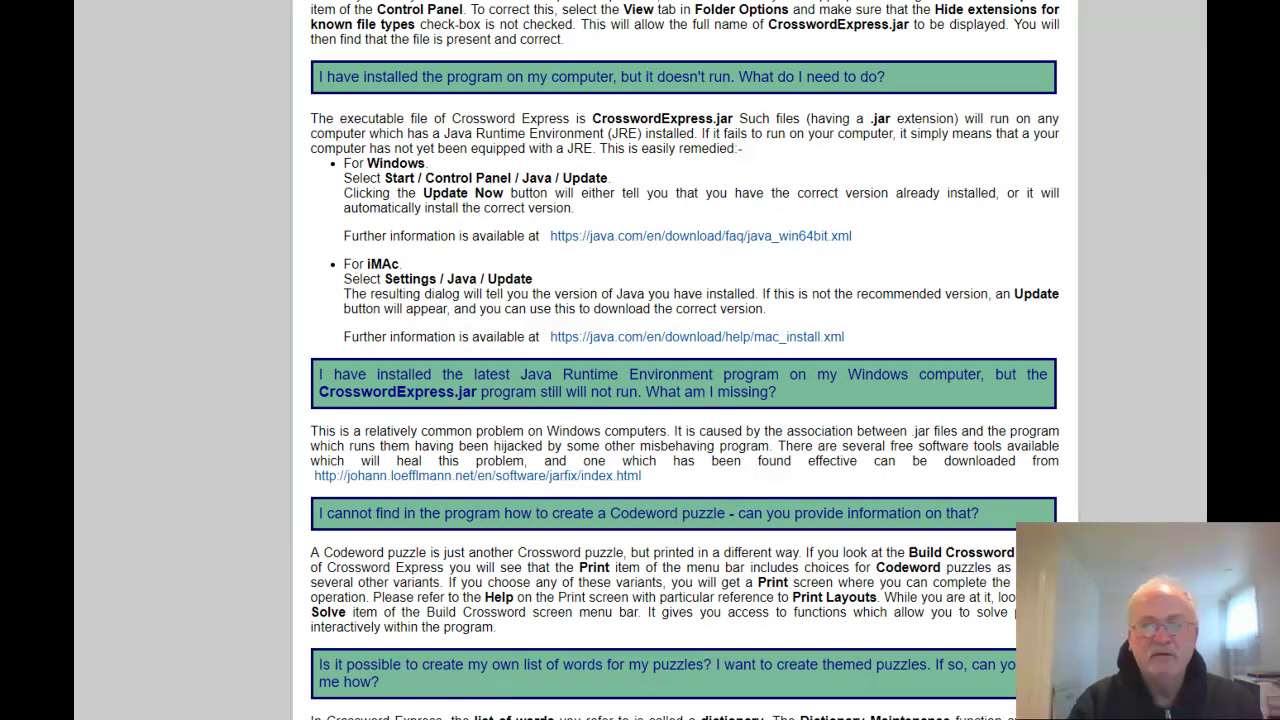
{"action": "scroll", "coordinate": [684, 400], "scroll_direction": "down", "scroll_amount": 3}
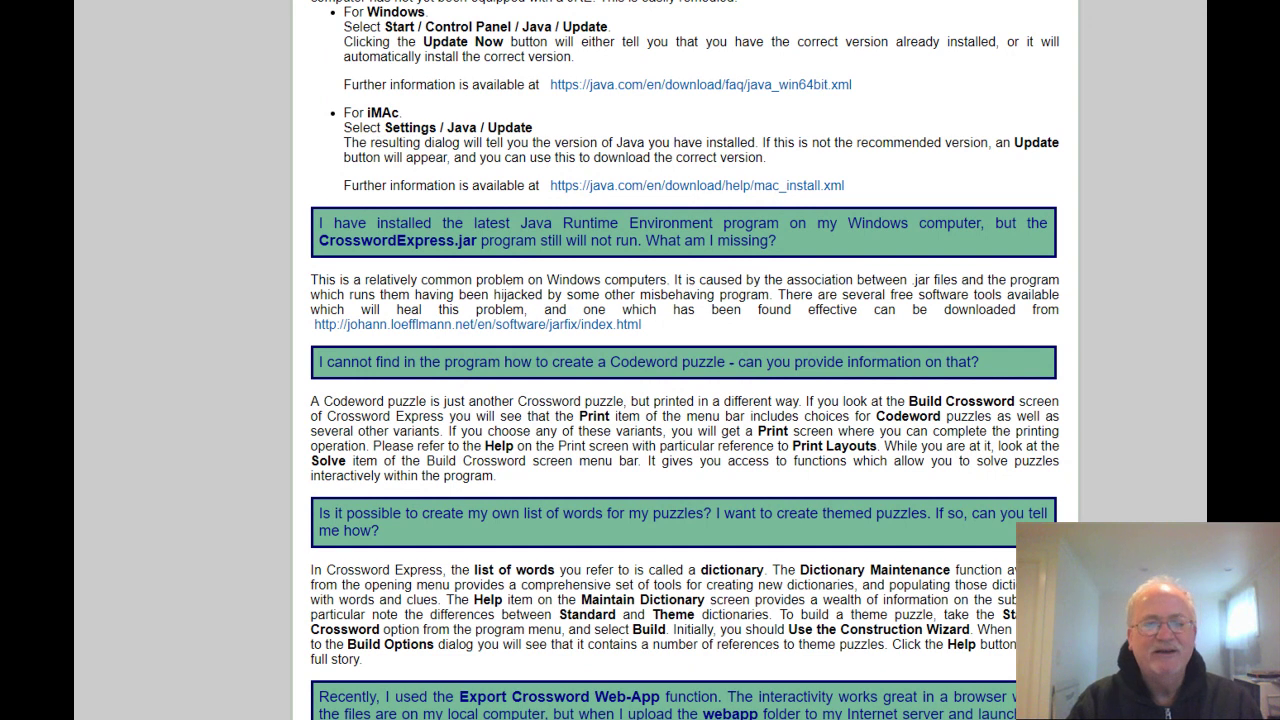
{"action": "scroll", "coordinate": [684, 400], "scroll_direction": "down", "scroll_amount": 4}
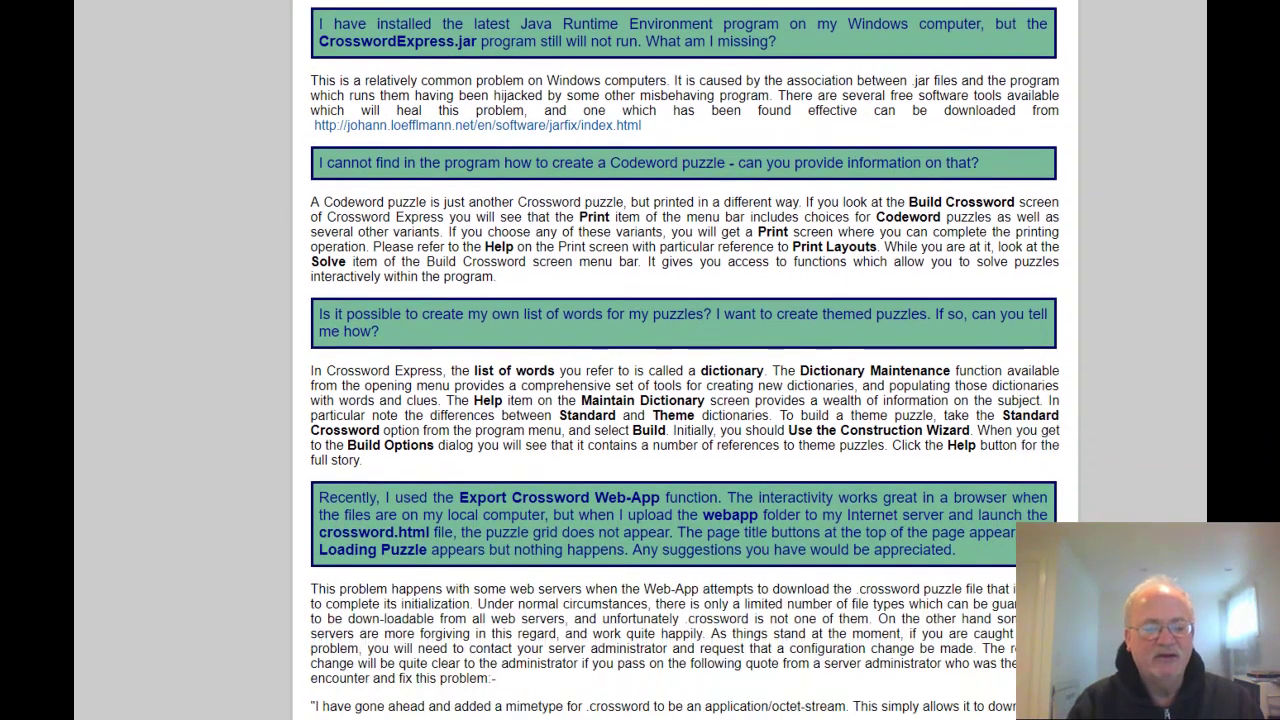
{"action": "scroll", "coordinate": [684, 360], "scroll_direction": "down", "scroll_amount": 11}
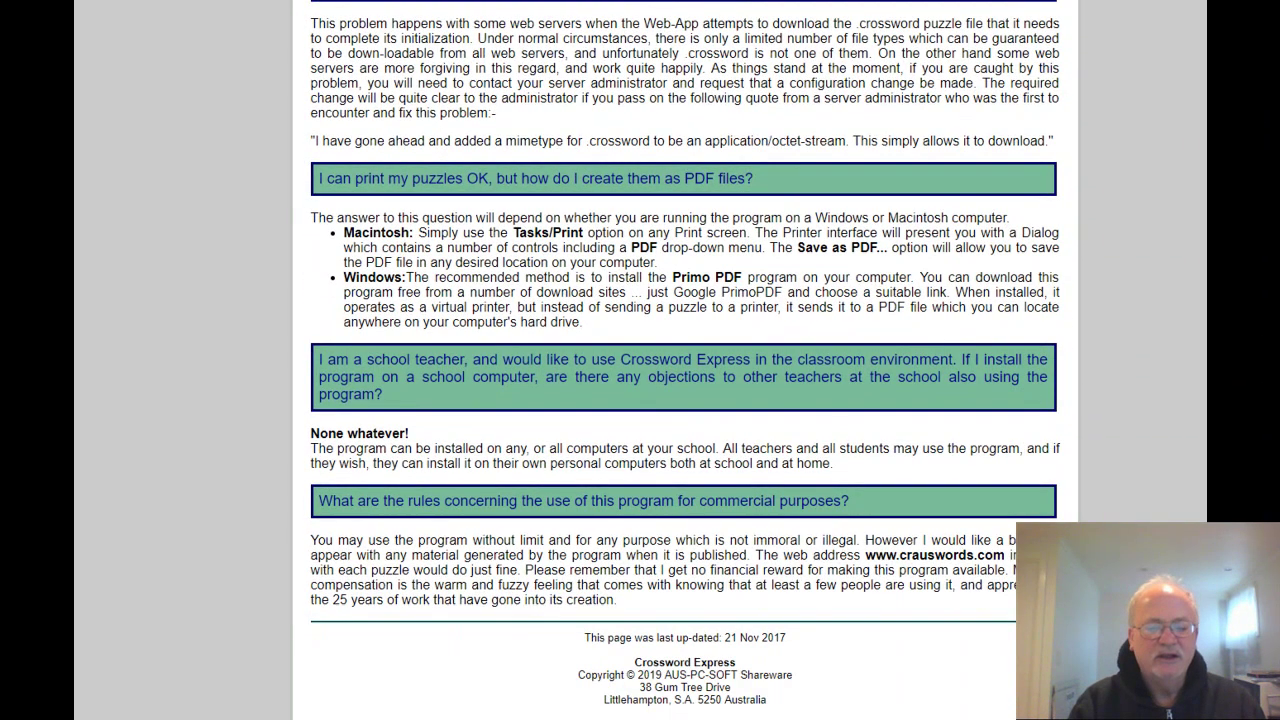
{"action": "scroll", "coordinate": [684, 360], "scroll_direction": "up", "scroll_amount": 14}
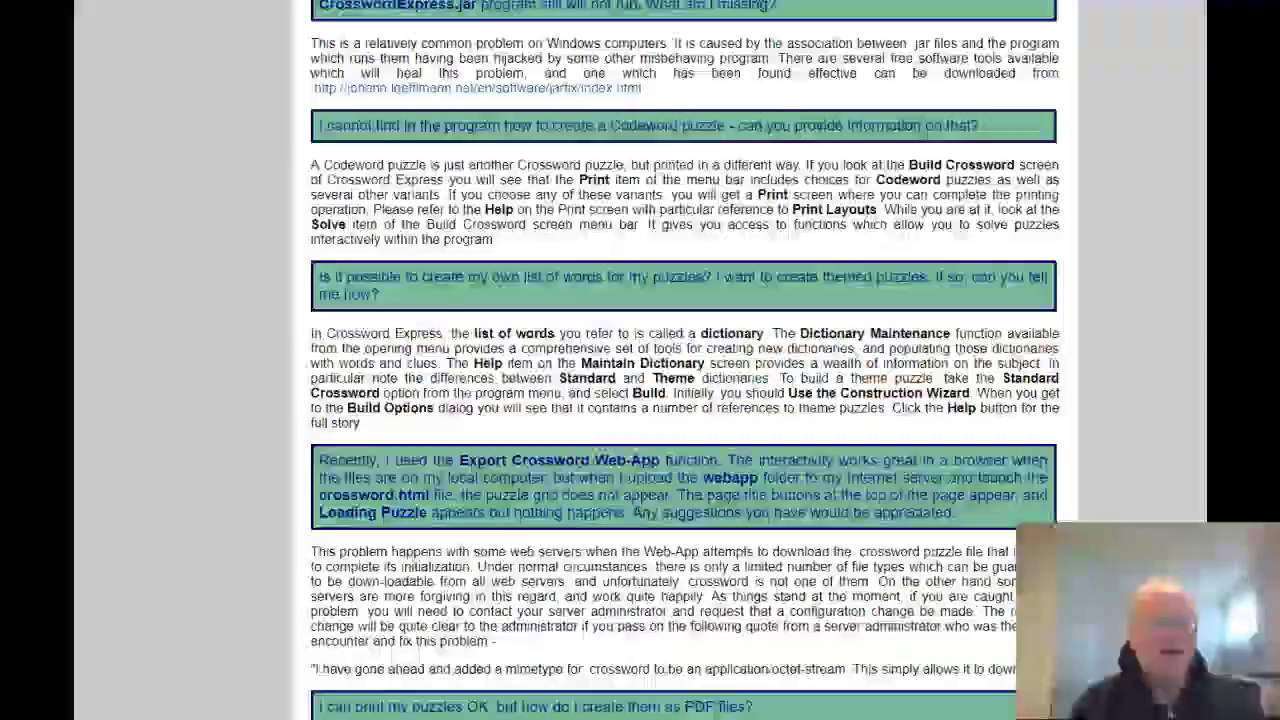
{"action": "scroll", "coordinate": [1134, 100], "scroll_direction": "up", "scroll_amount": 13}
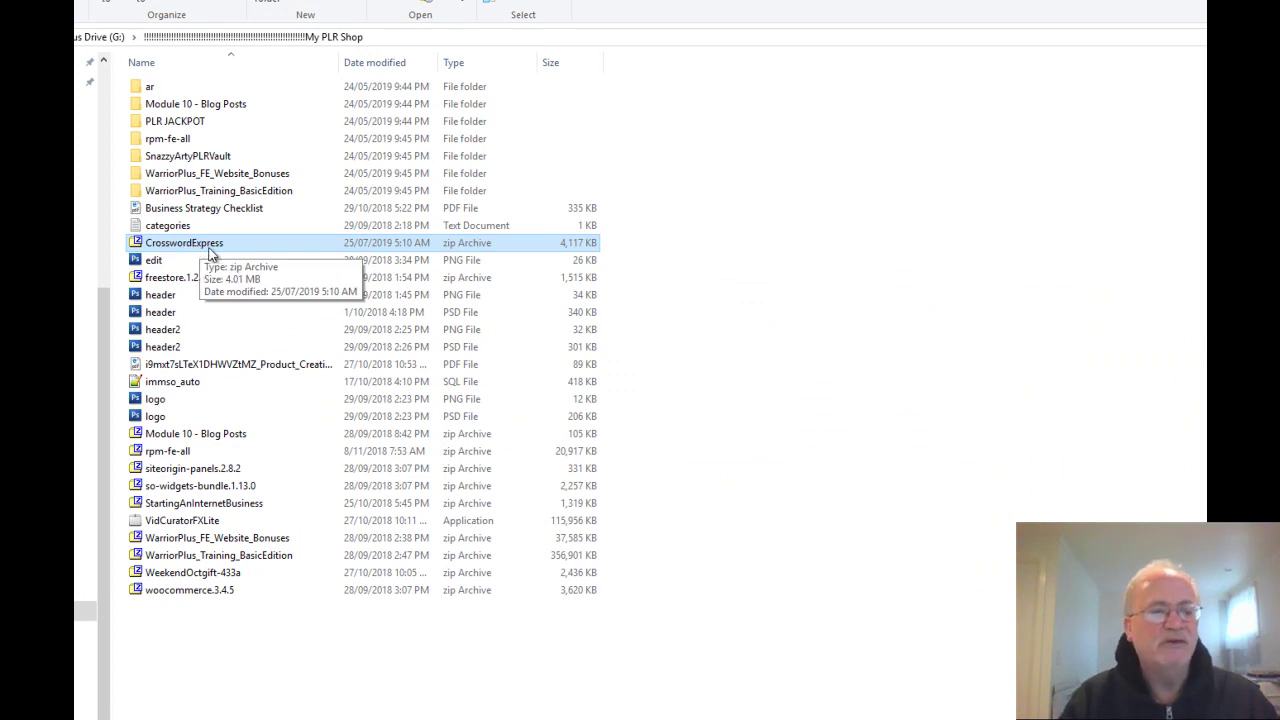
Extract CrosswordExpress.zip with 7-Zip into a new CrosswordExpress folder
{"action": "right_click", "coordinate": [218, 248]}
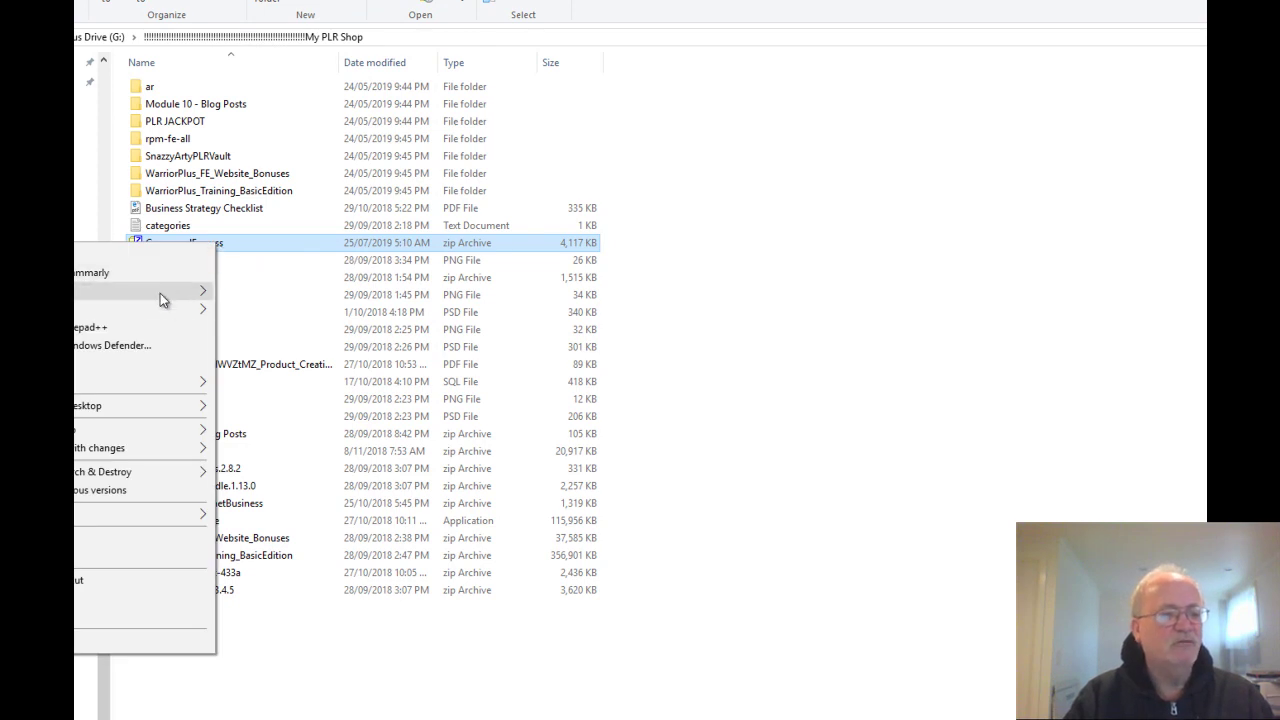
{"action": "mouse_move", "coordinate": [162, 297]}
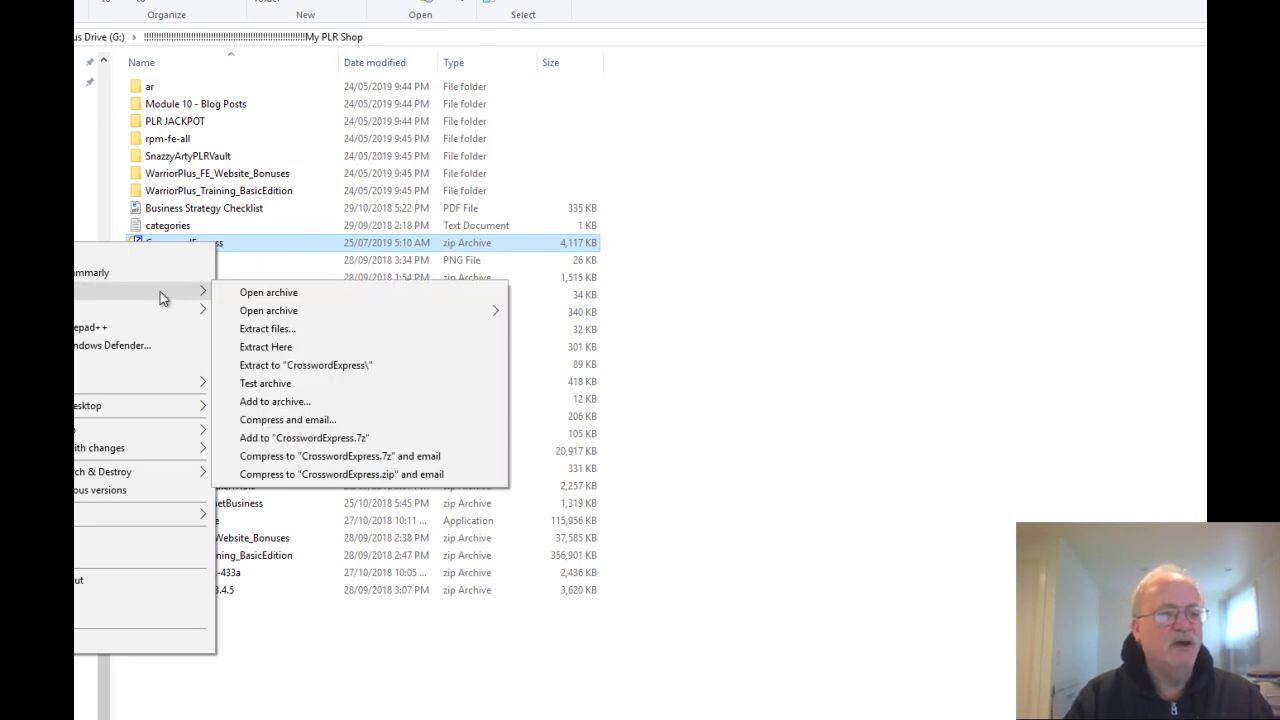
{"action": "left_click", "coordinate": [322, 368]}
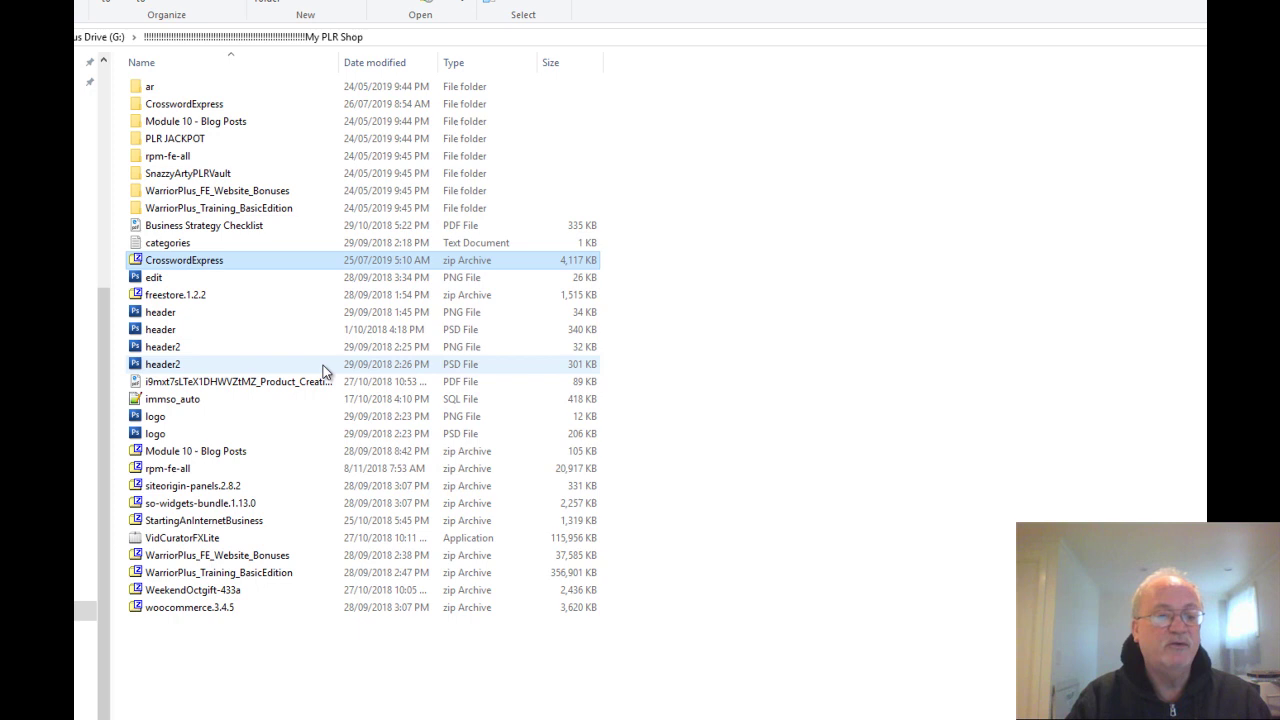
Open the CrosswordExpress folder in Large icons view and launch Crossword-Express.jar
{"action": "left_click", "coordinate": [213, 108]}
{"action": "double_click", "coordinate": [213, 108]}
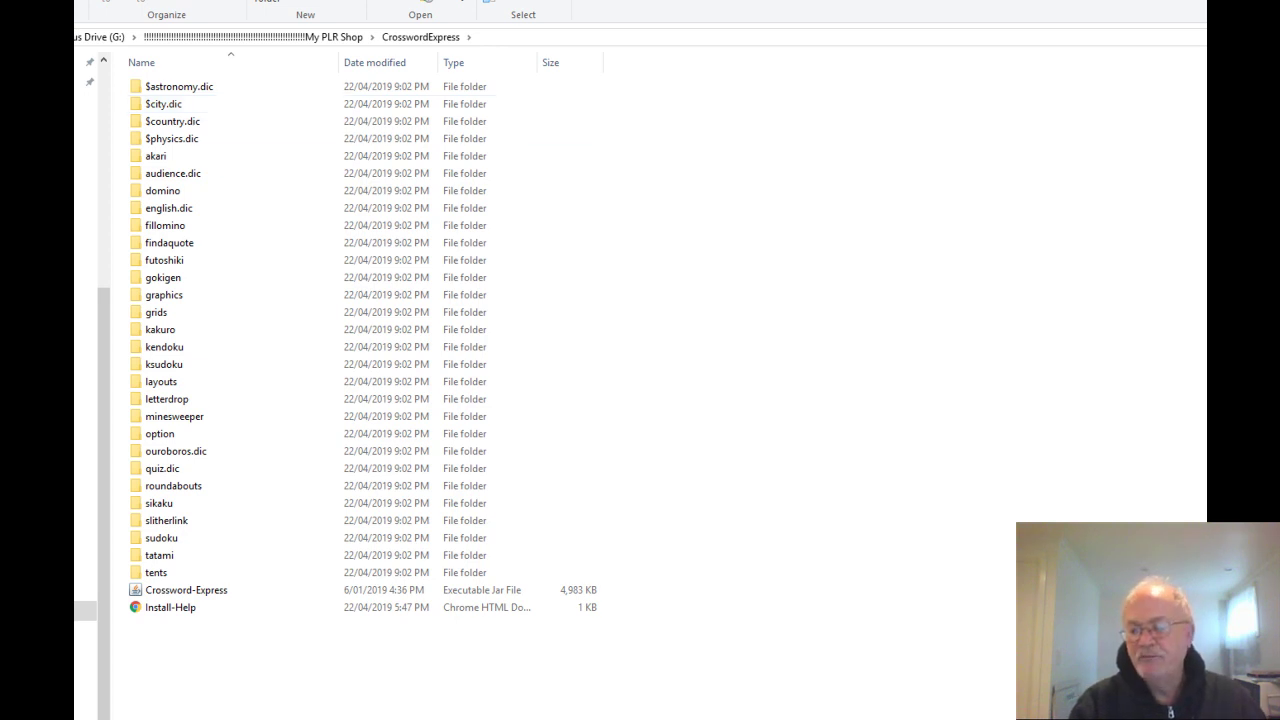
{"action": "key", "text": "ctrl+shift+2"}
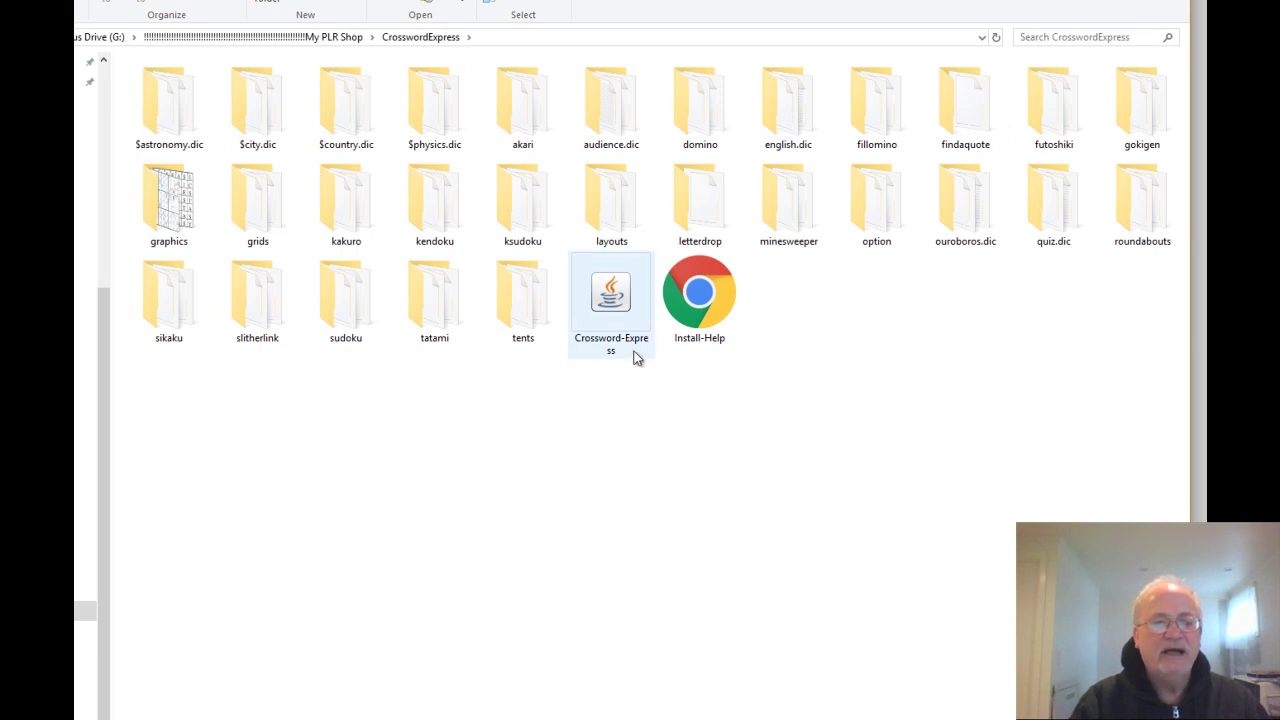
{"action": "double_click", "coordinate": [610, 304]}
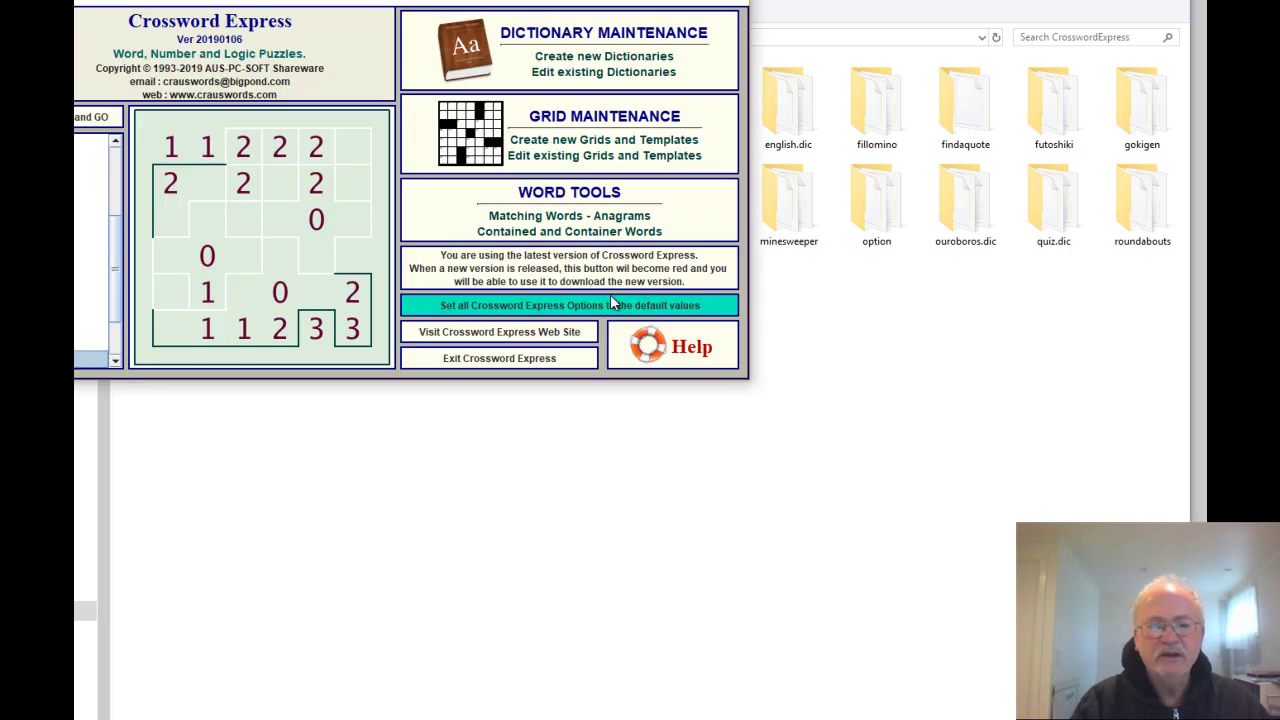
Reposition the window, preview Sikaku, then select Standard Crossword in the Select a Puzzle list
{"action": "left_click_drag", "start_coordinate": [555, 52], "coordinate": [617, 108]}
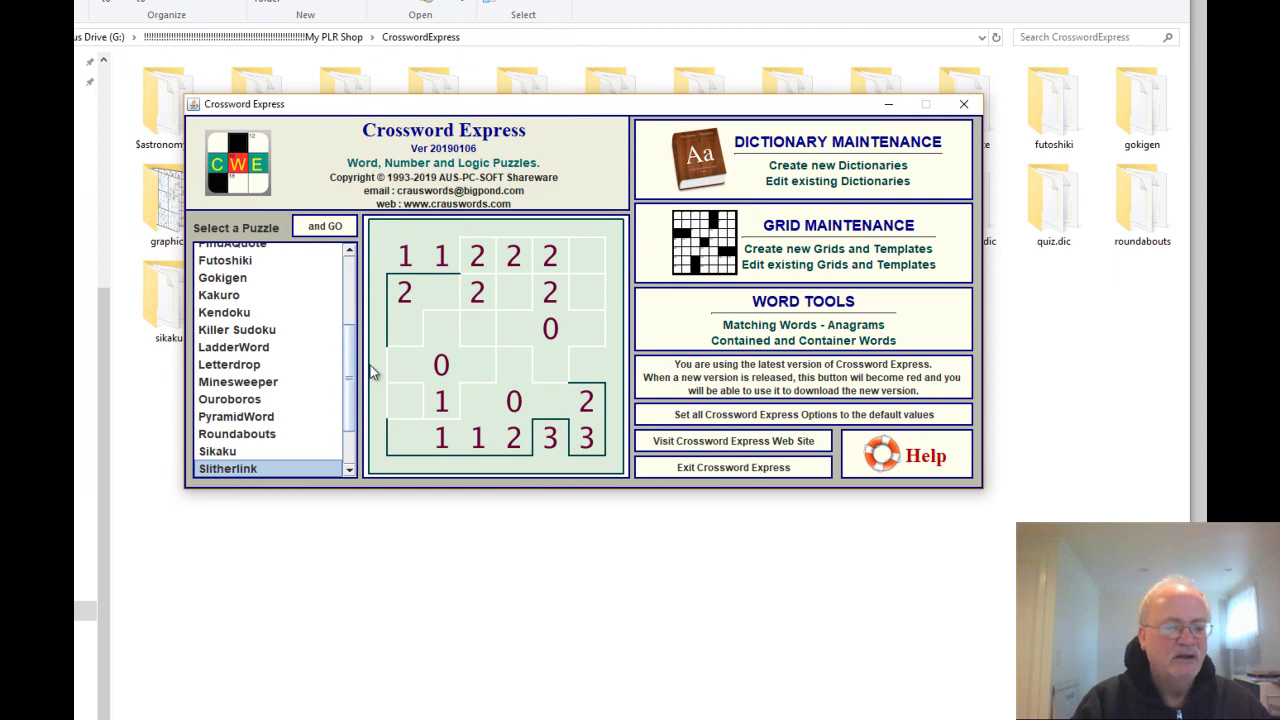
{"action": "scroll", "coordinate": [345, 430], "scroll_direction": "down", "scroll_amount": 2}
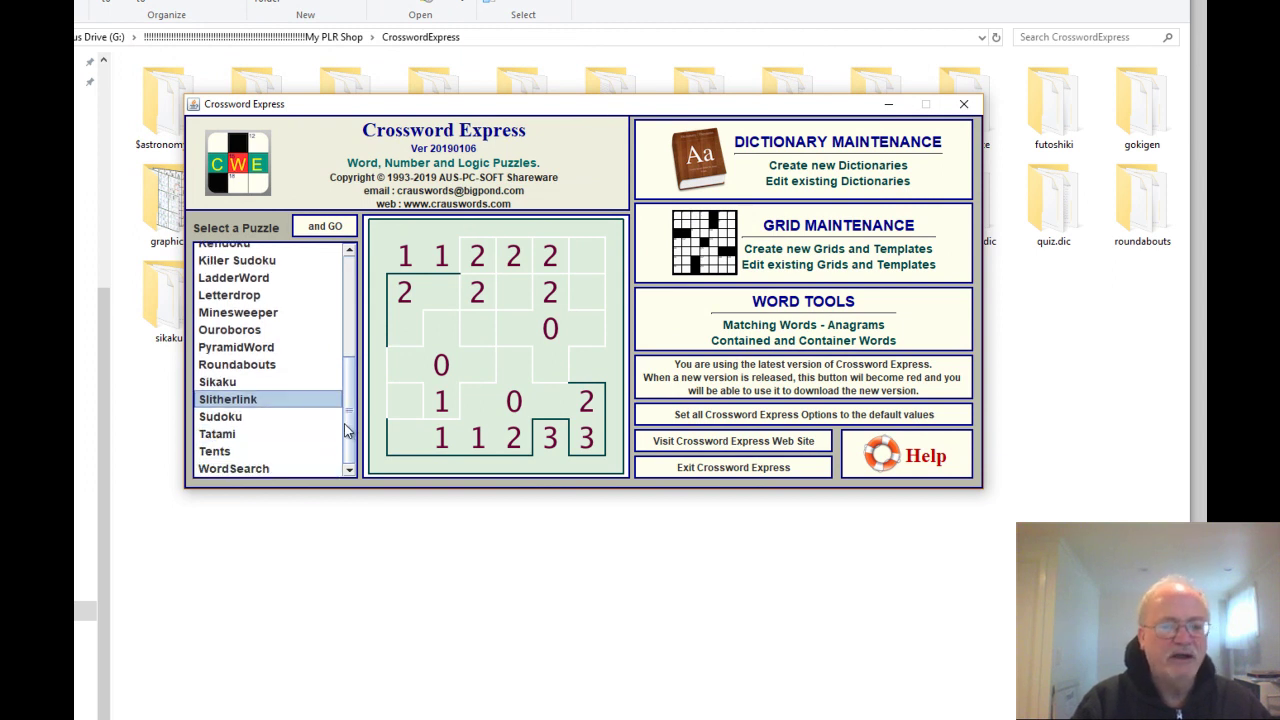
{"action": "left_click_drag", "start_coordinate": [345, 430], "coordinate": [362, 308]}
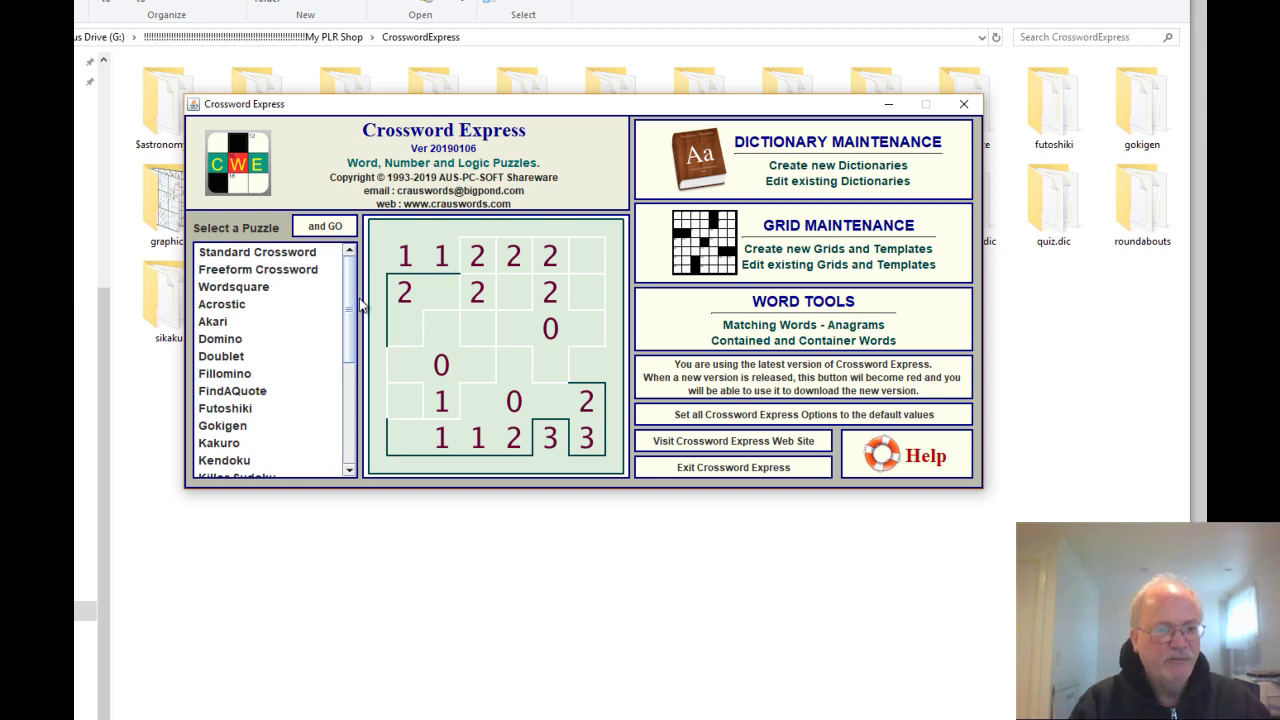
{"action": "left_click_drag", "start_coordinate": [350, 277], "coordinate": [339, 388]}
{"action": "left_click", "coordinate": [221, 384]}
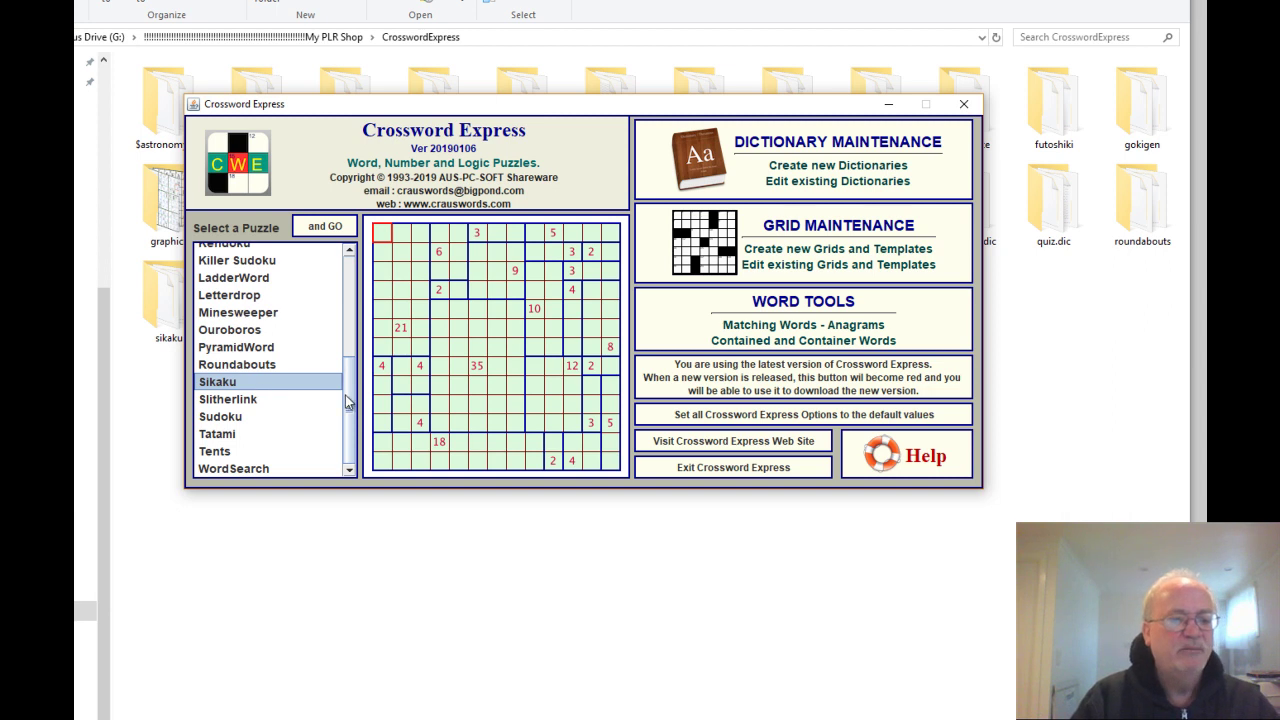
{"action": "left_click_drag", "start_coordinate": [350, 413], "coordinate": [350, 287]}
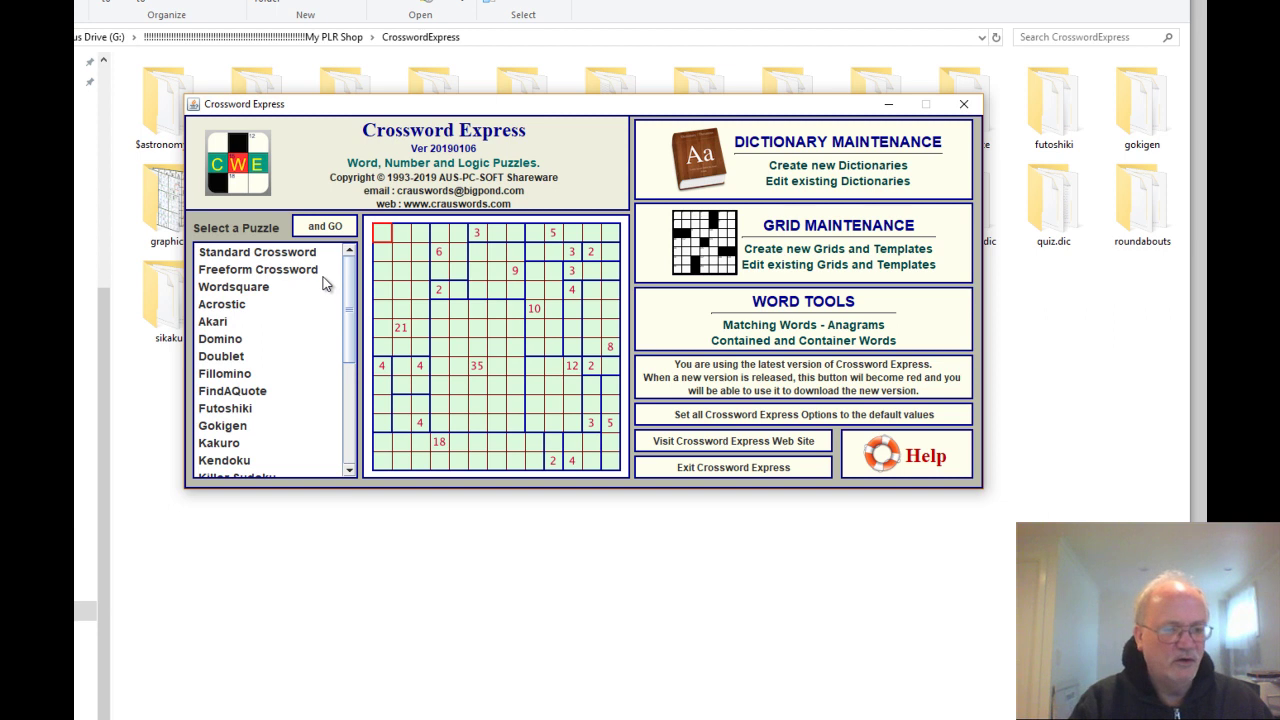
{"action": "left_click", "coordinate": [236, 255]}
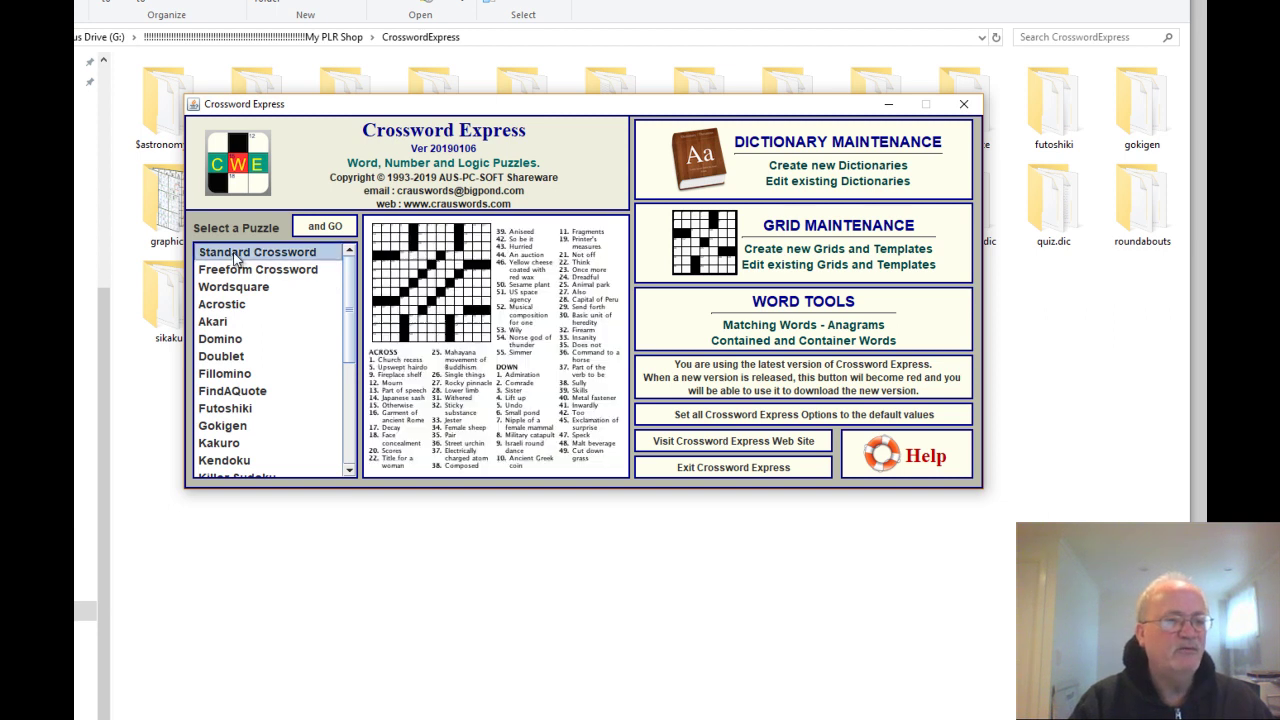
Start Crossword Construction for the Standard Crossword and bring up the Help menu
{"action": "left_click", "coordinate": [324, 226]}
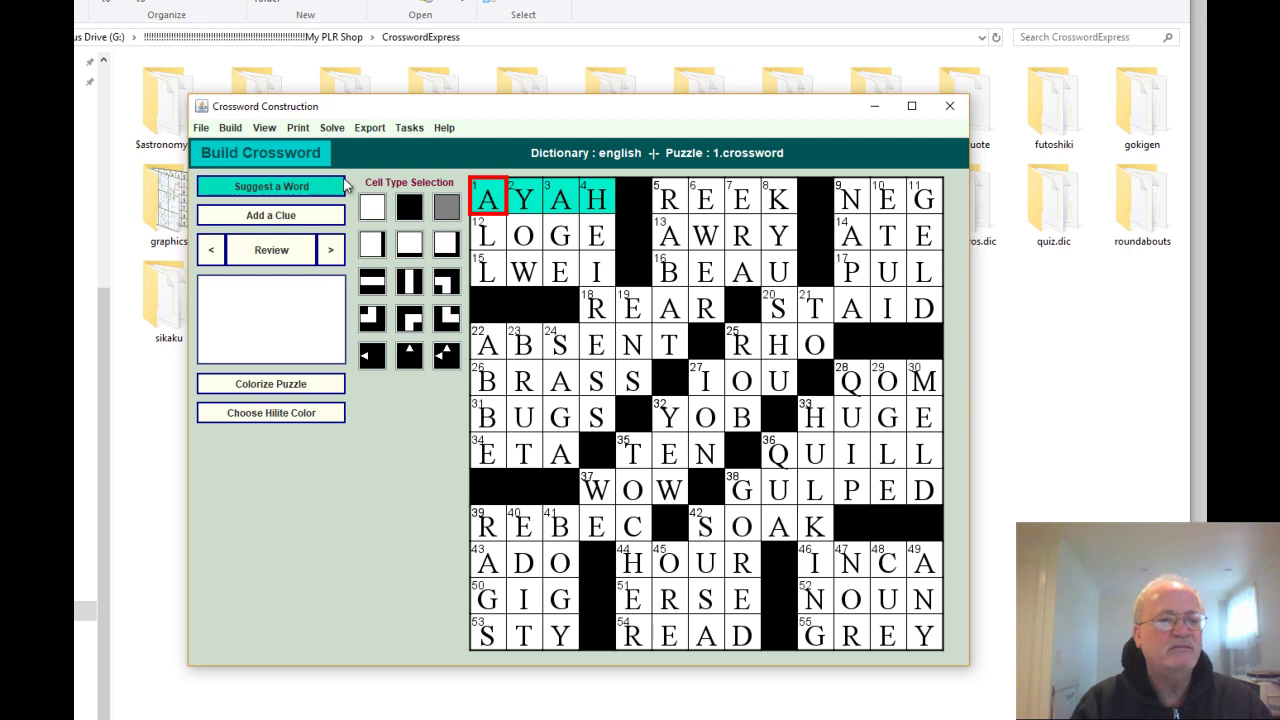
{"action": "left_click", "coordinate": [445, 129]}
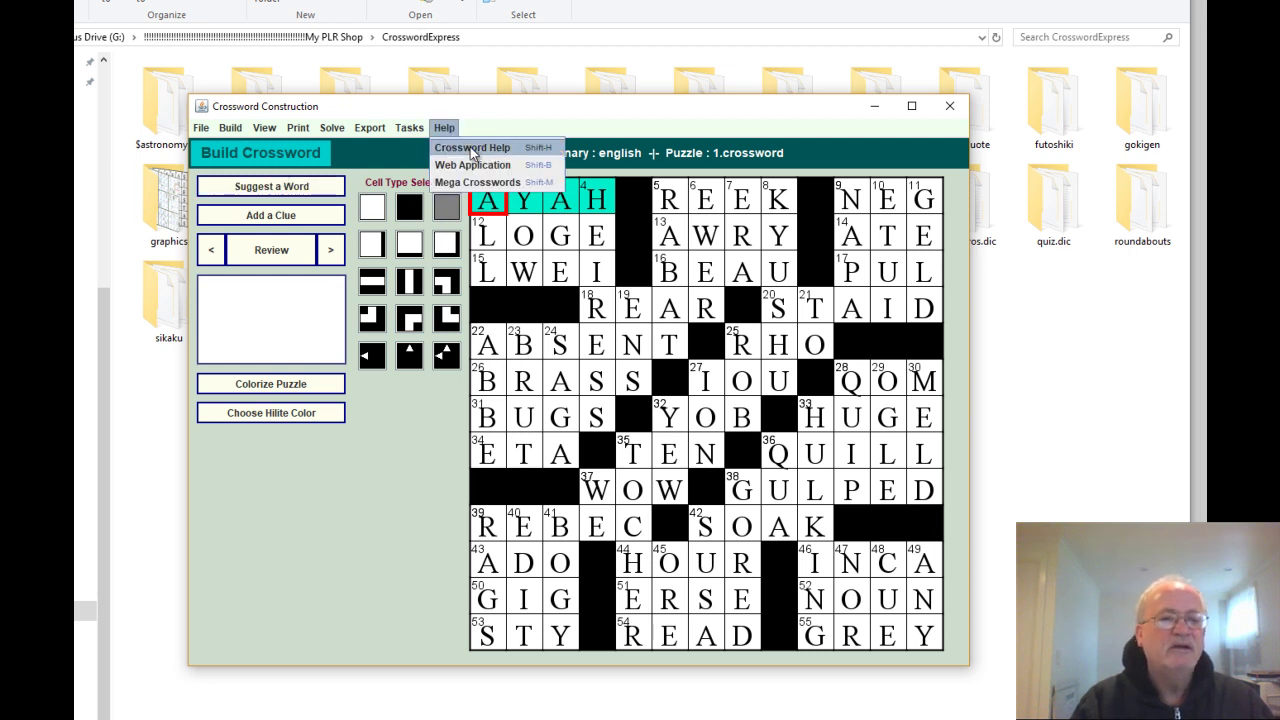
Open Crossword Help, move it aside, and scroll through the menu function descriptions
{"action": "left_click", "coordinate": [472, 149]}
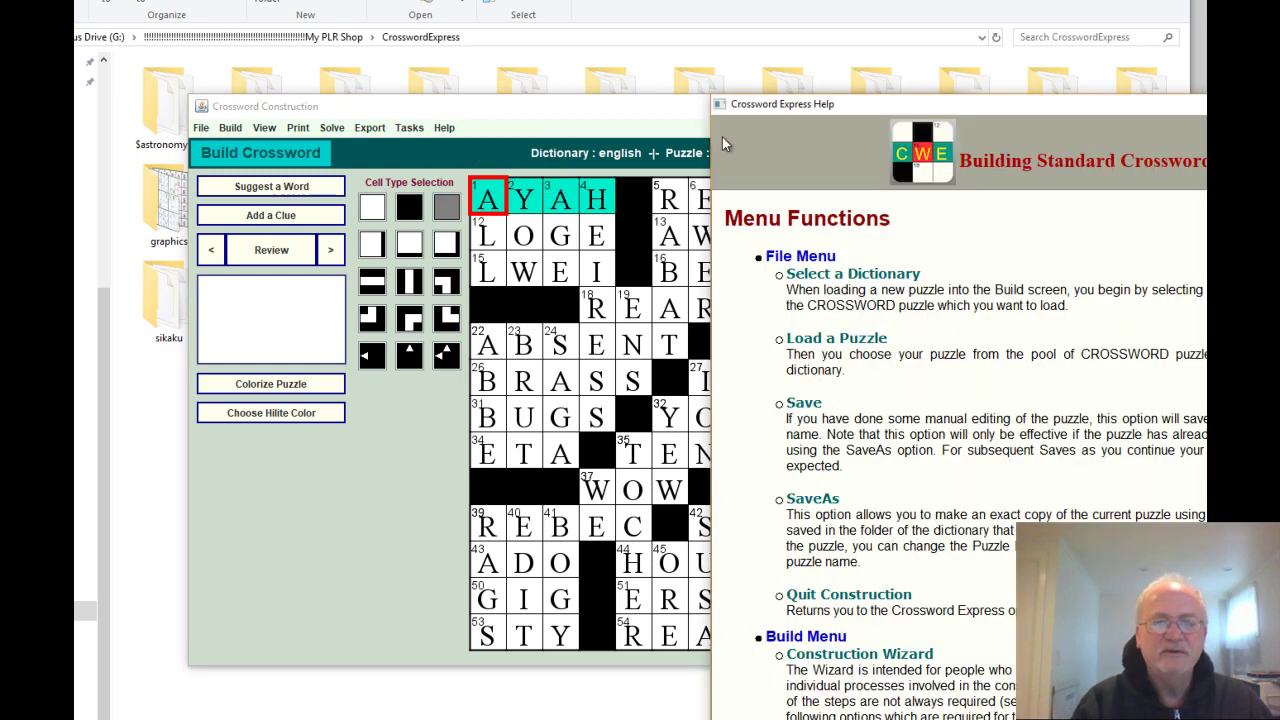
{"action": "left_click_drag", "start_coordinate": [1117, 105], "coordinate": [1010, 4]}
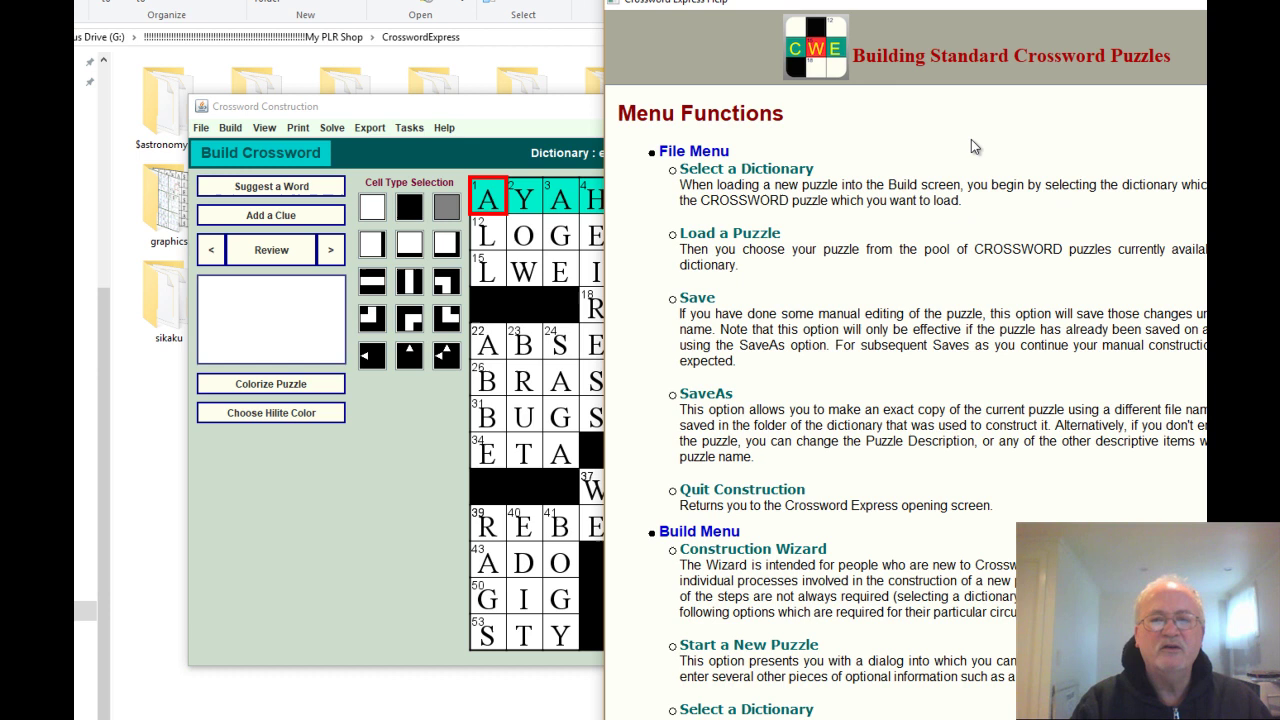
{"action": "scroll", "coordinate": [912, 400], "scroll_direction": "down", "scroll_amount": 6}
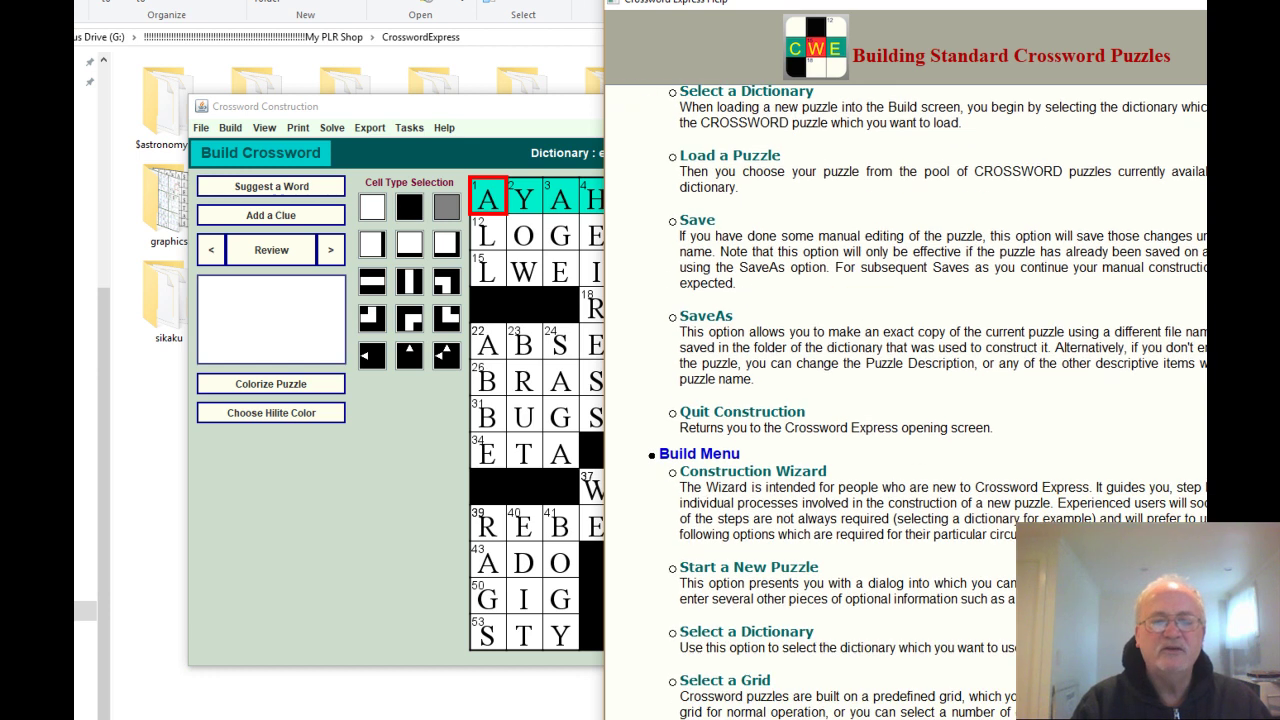
{"action": "scroll", "coordinate": [912, 400], "scroll_direction": "down", "scroll_amount": 15}
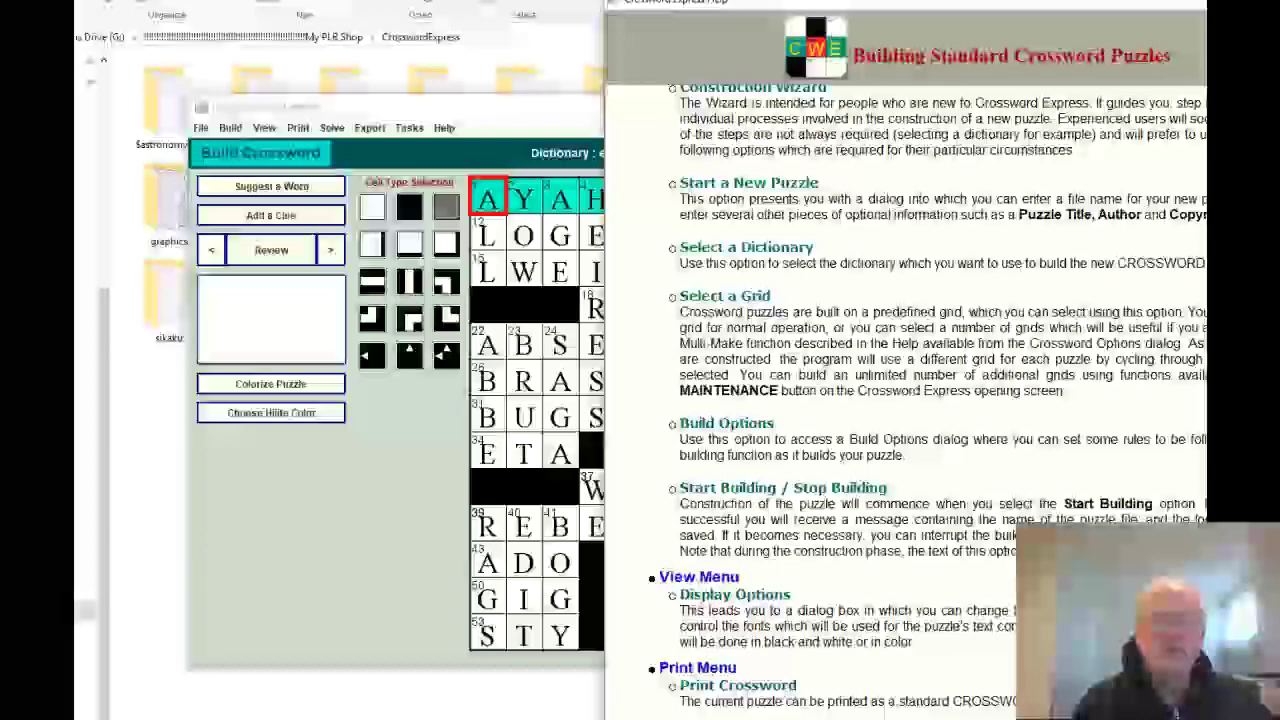
{"action": "scroll", "coordinate": [912, 400], "scroll_direction": "down", "scroll_amount": 12}
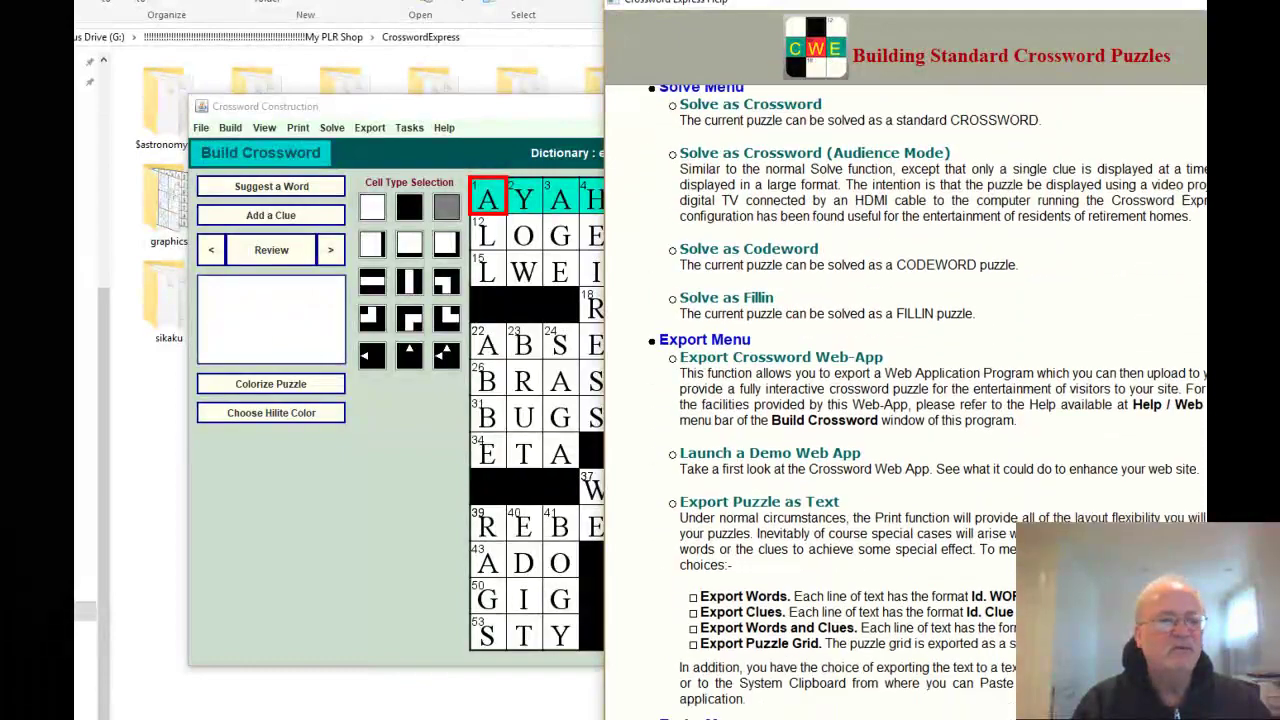
{"action": "scroll", "coordinate": [912, 400], "scroll_direction": "down", "scroll_amount": 12}
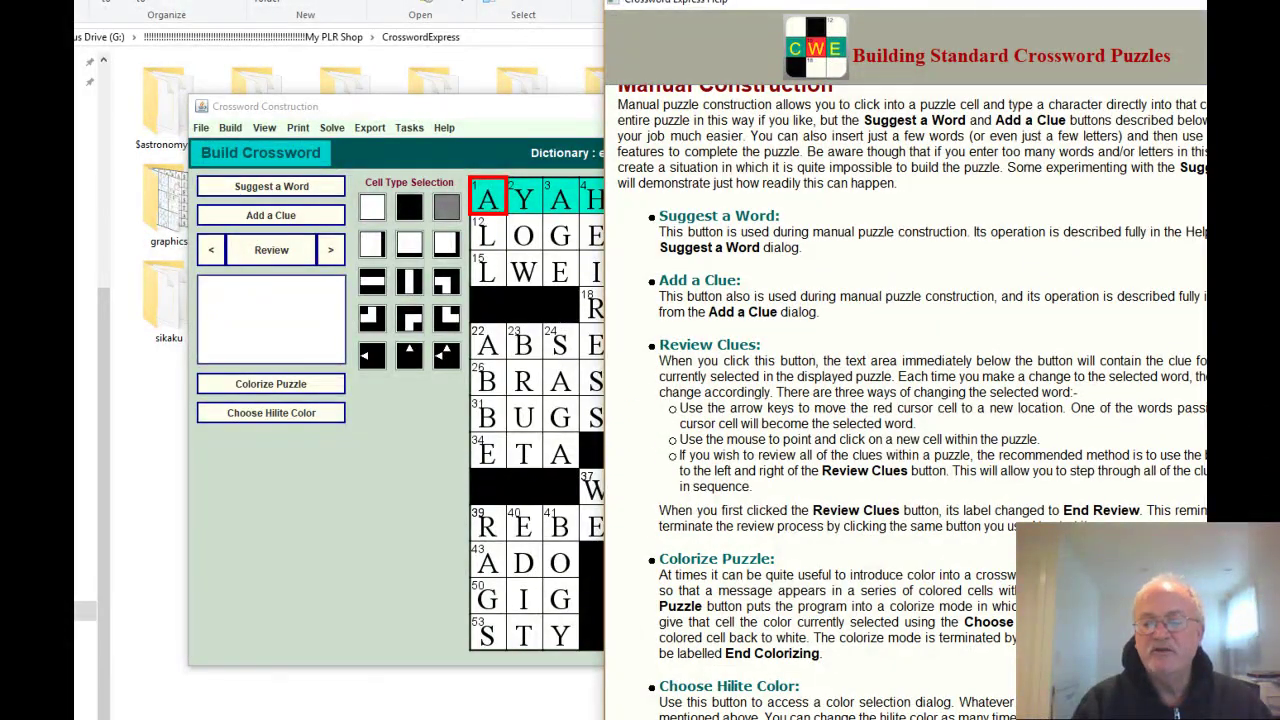
{"action": "left_click_drag", "start_coordinate": [1101, 4], "coordinate": [956, 0]}
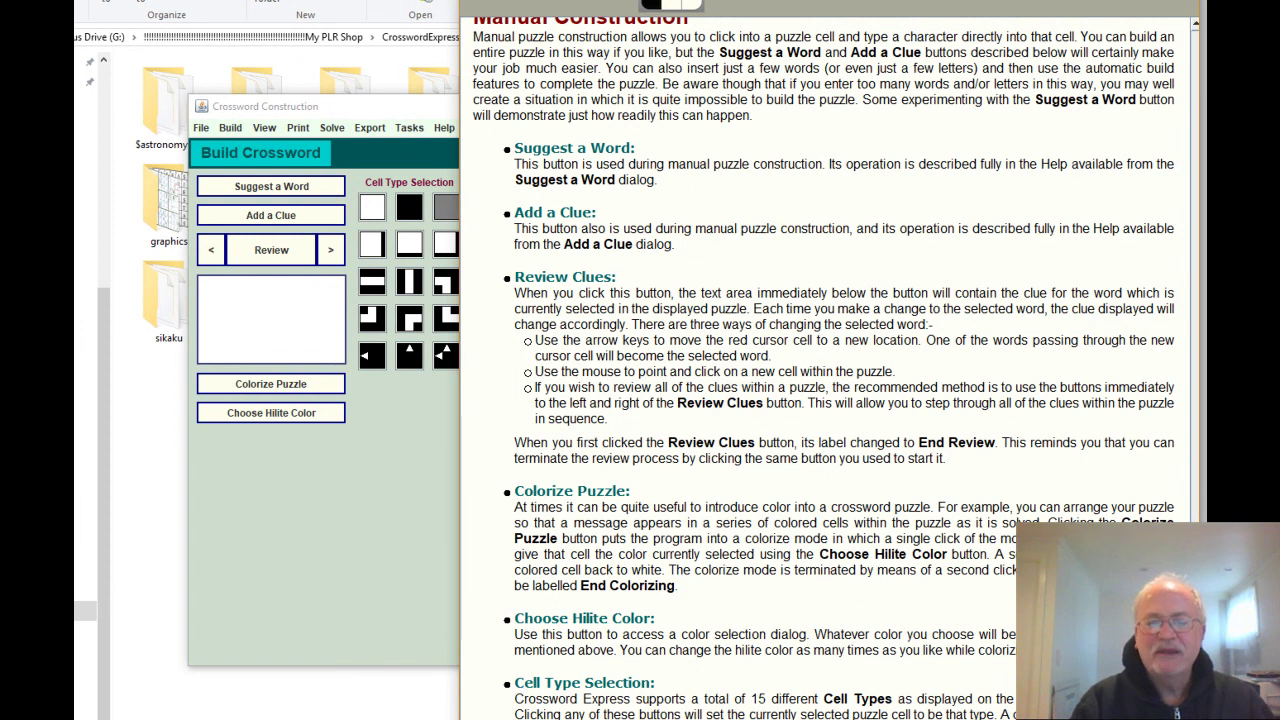
Review the help text once more, then close the help window with Alt+F4
{"action": "scroll", "coordinate": [1196, 496], "scroll_direction": "up", "scroll_amount": 8}
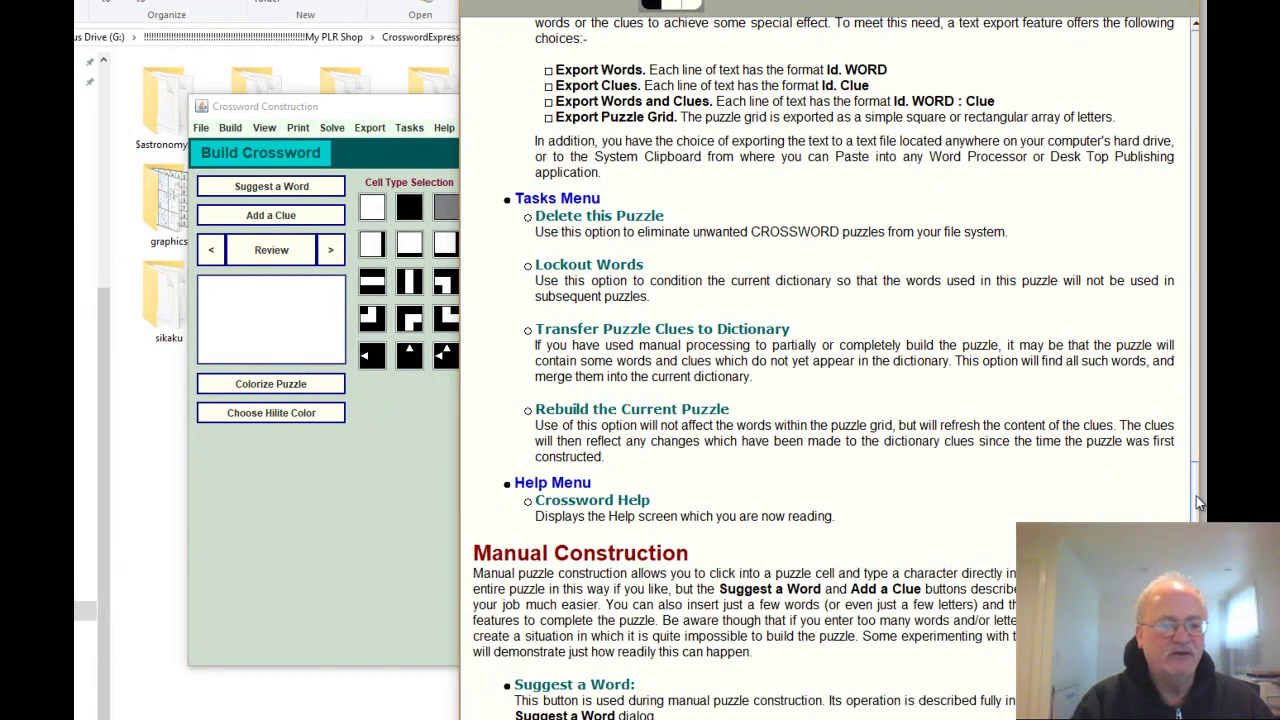
{"action": "scroll", "coordinate": [1199, 503], "scroll_direction": "down", "scroll_amount": 1}
{"action": "scroll", "coordinate": [1199, 503], "scroll_direction": "up", "scroll_amount": 20}
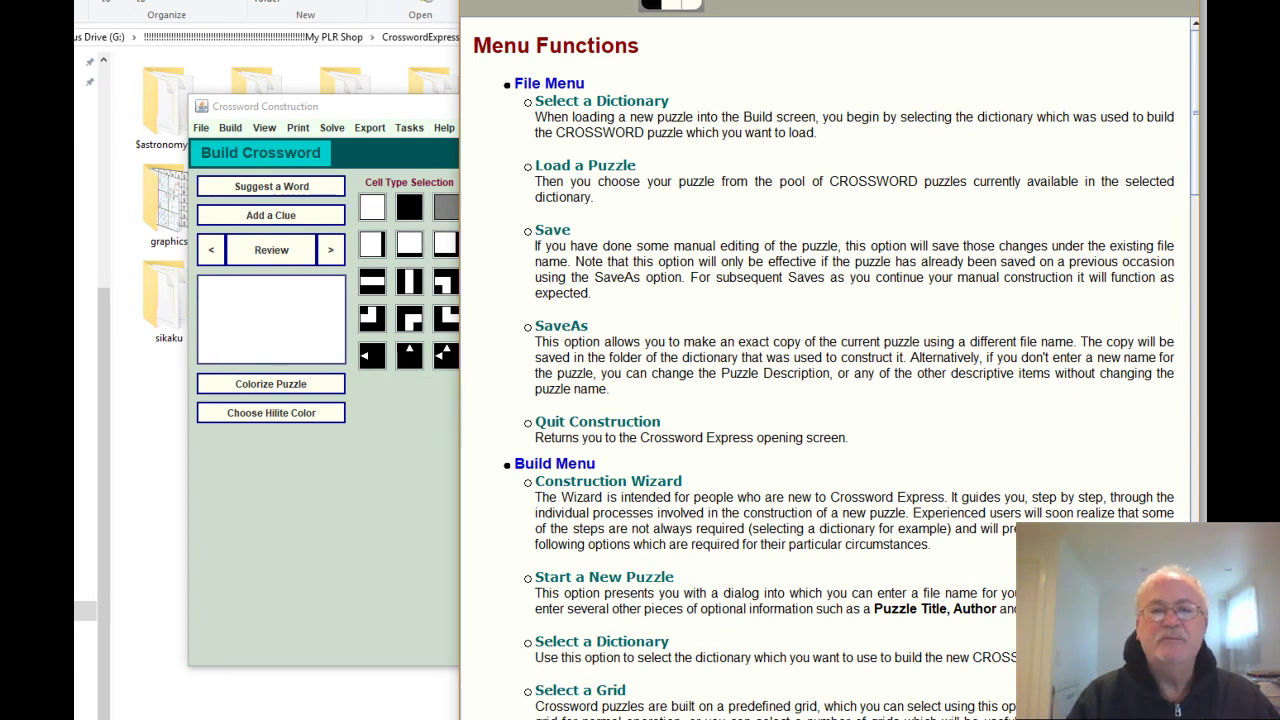
{"action": "key", "text": "alt+F4"}
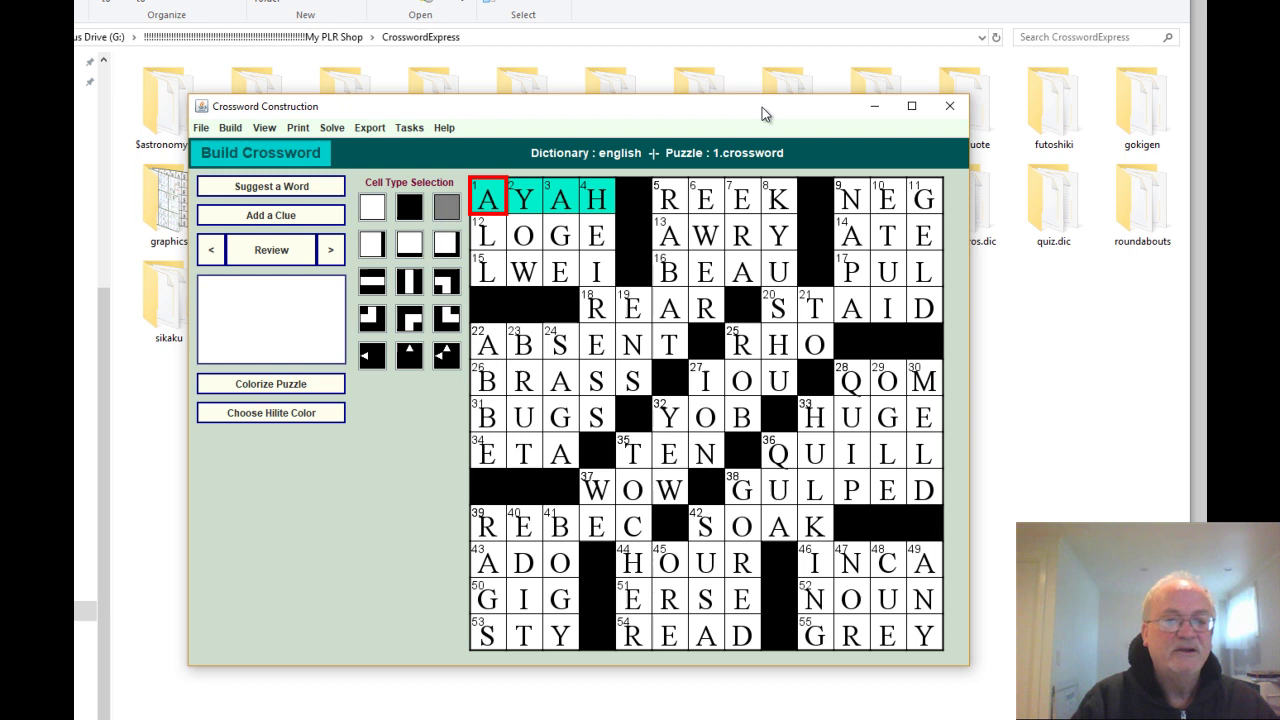
Quit Crossword Construction via File > Quit Construction to return to the puzzle-type list
{"action": "left_click_drag", "start_coordinate": [745, 107], "coordinate": [834, 46]}
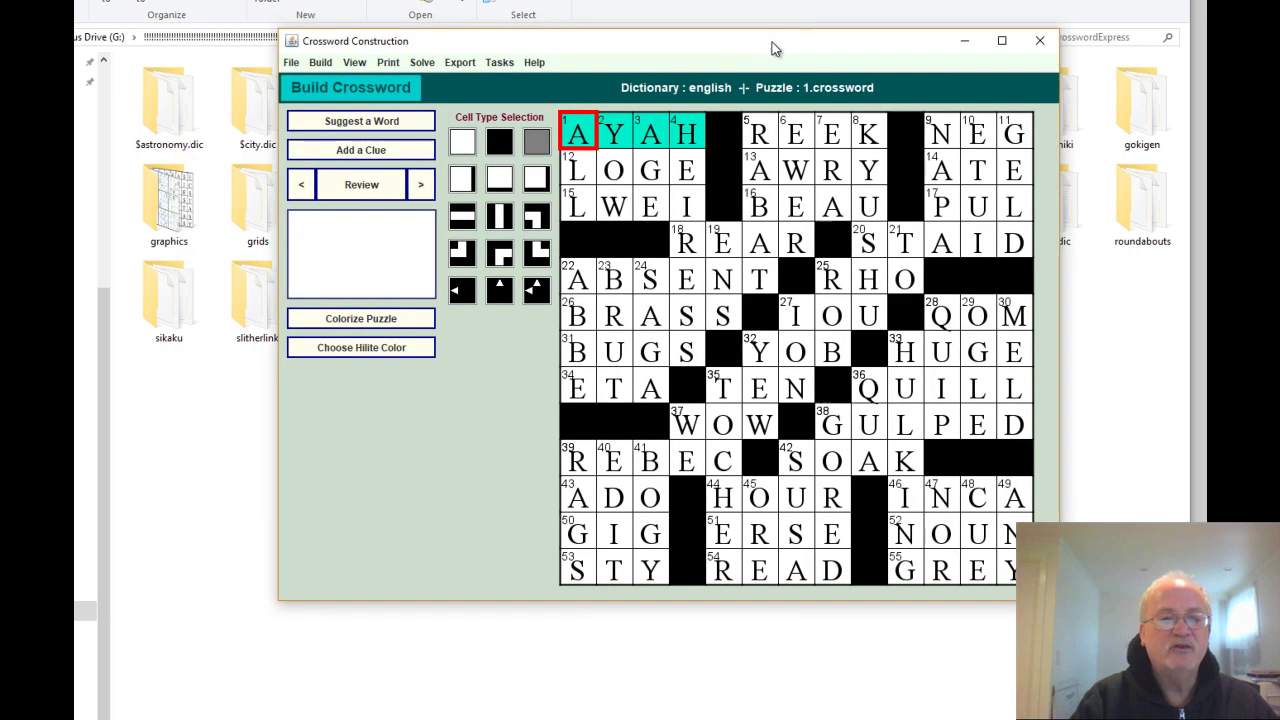
{"action": "left_click", "coordinate": [295, 66]}
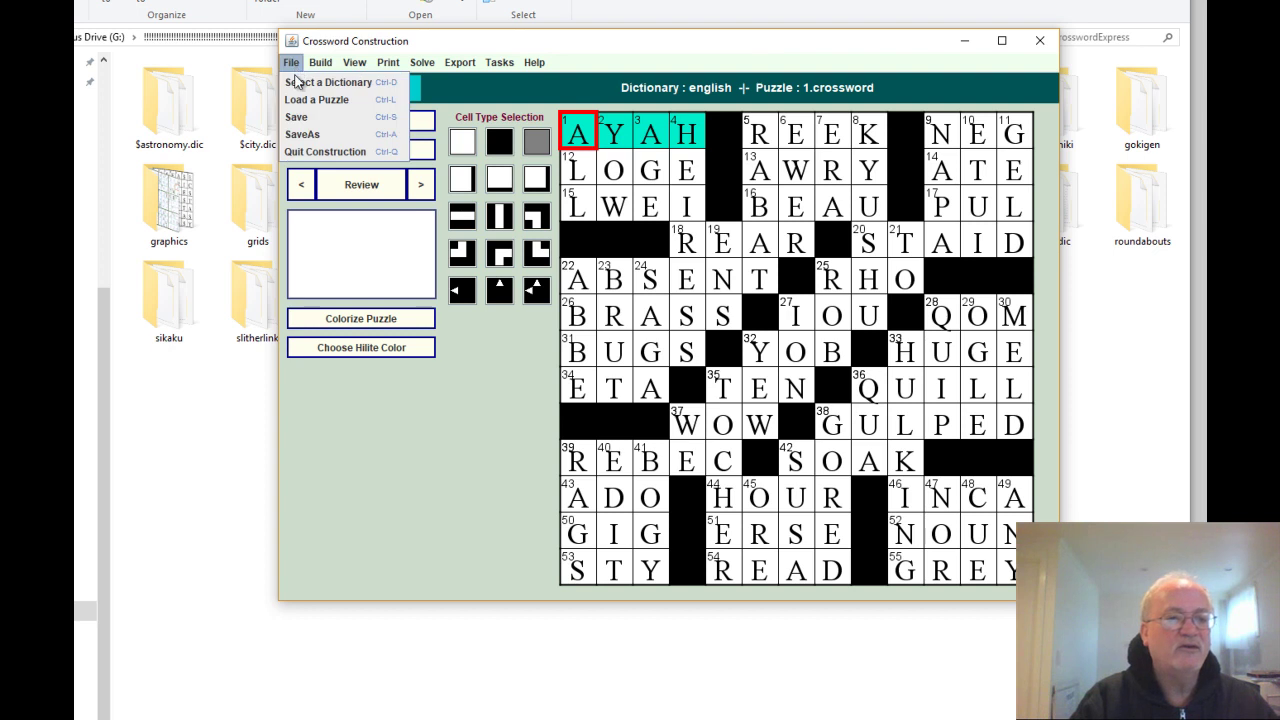
{"action": "left_click", "coordinate": [310, 152]}
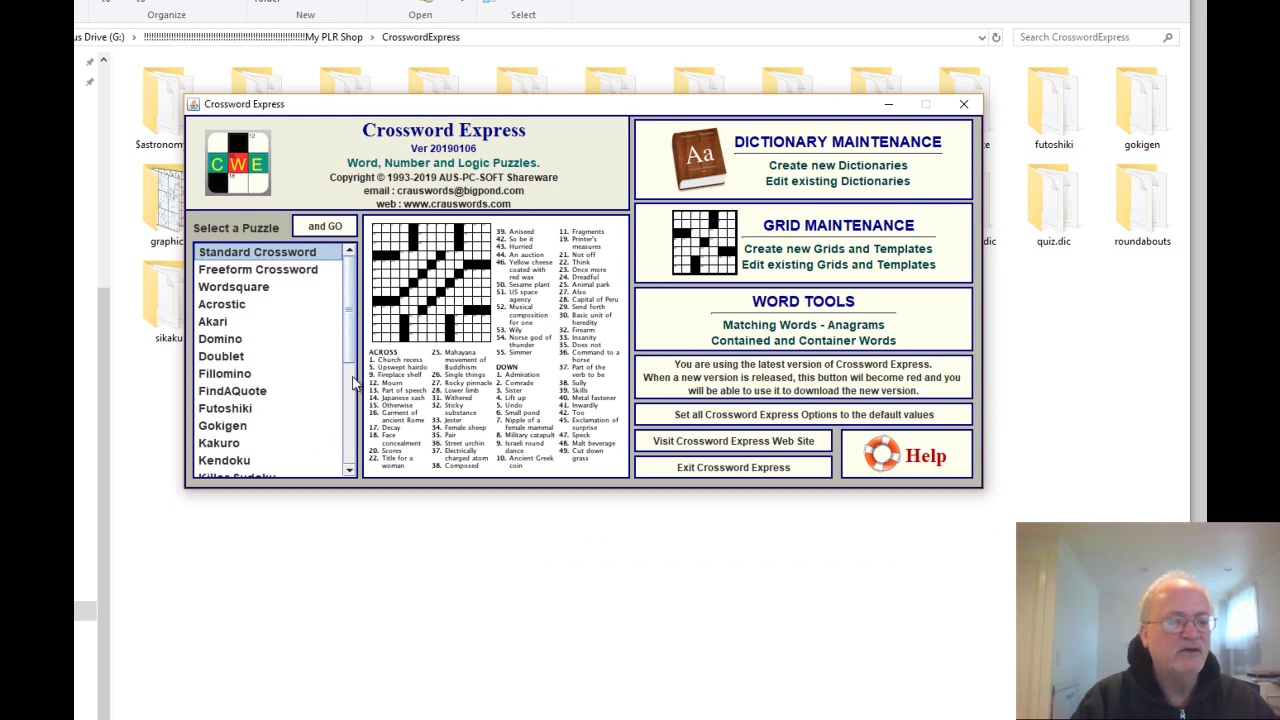
{"action": "left_click_drag", "start_coordinate": [350, 310], "coordinate": [352, 322]}
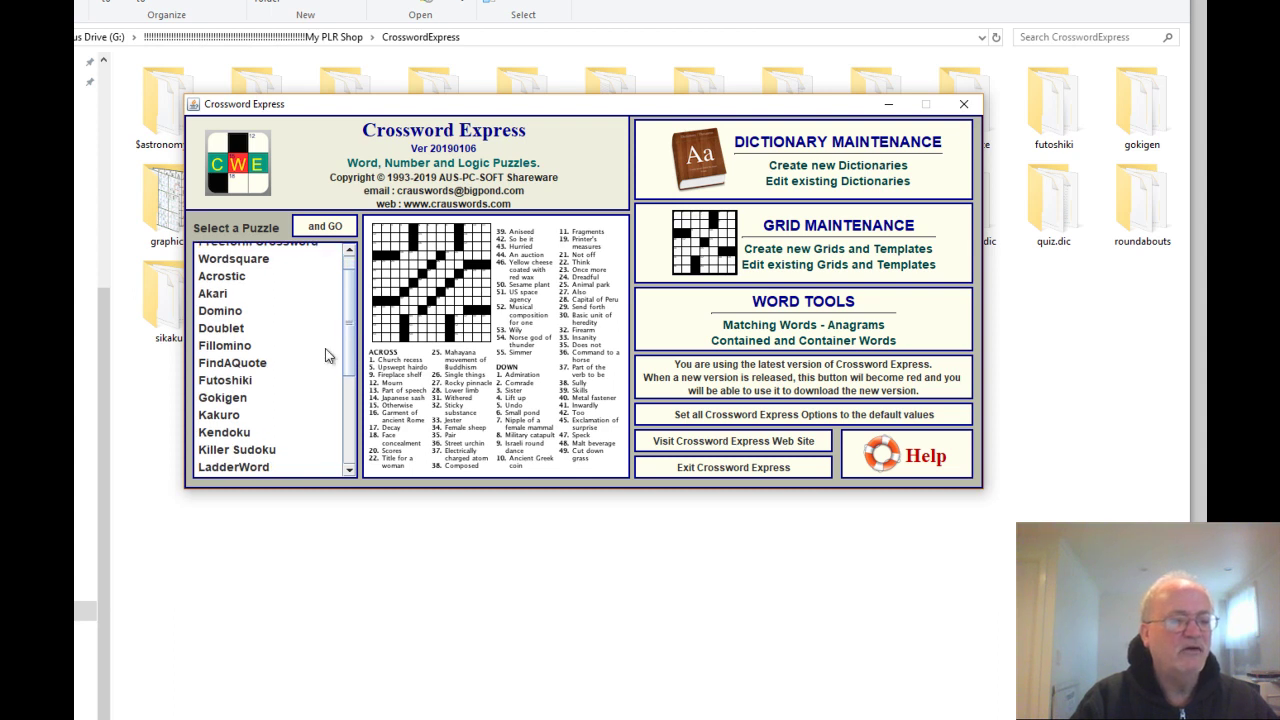
{"action": "left_click", "coordinate": [226, 389]}
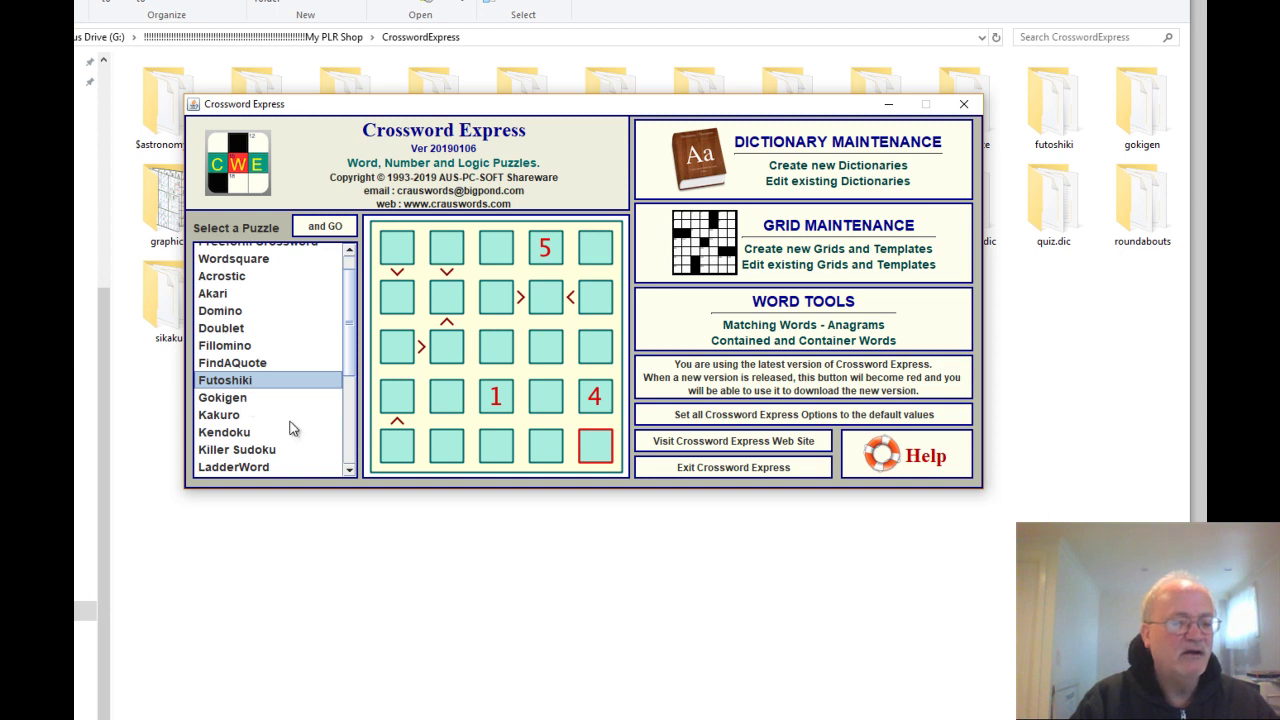
{"action": "scroll", "coordinate": [350, 355], "scroll_direction": "down", "scroll_amount": 1}
{"action": "left_click_drag", "start_coordinate": [350, 360], "coordinate": [375, 322]}
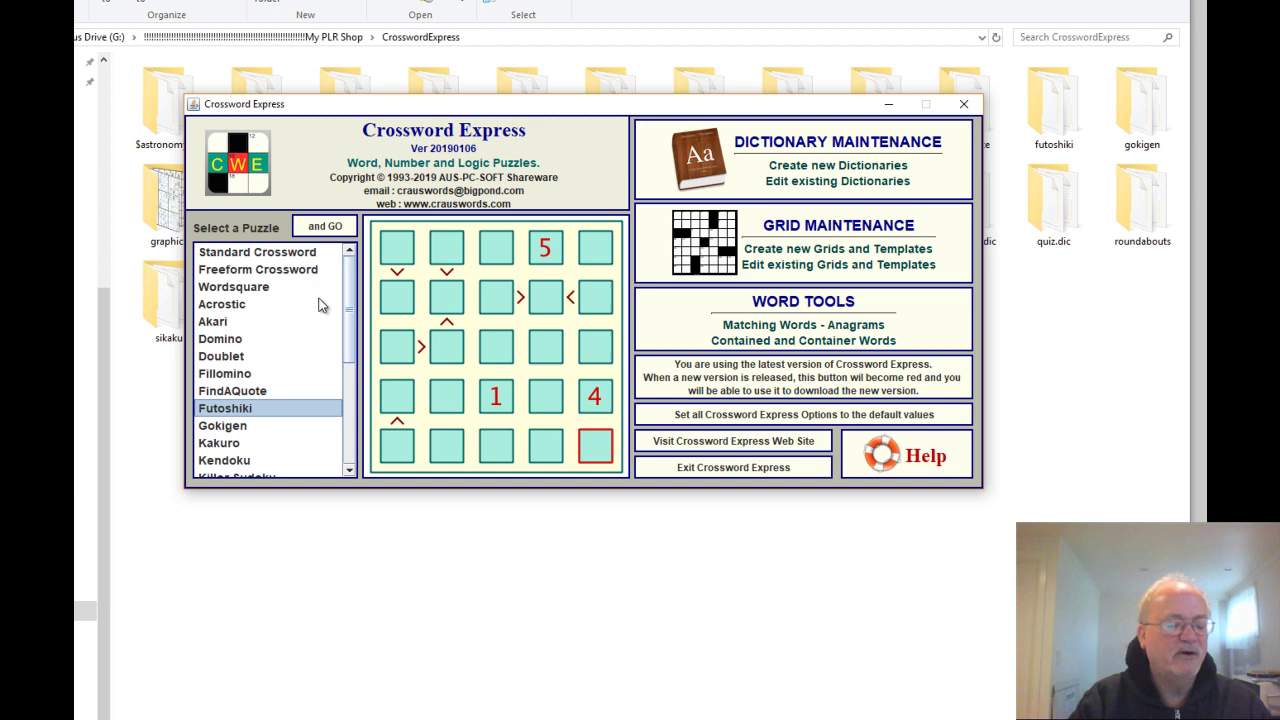
{"action": "left_click", "coordinate": [228, 289]}
{"action": "left_click", "coordinate": [250, 272]}
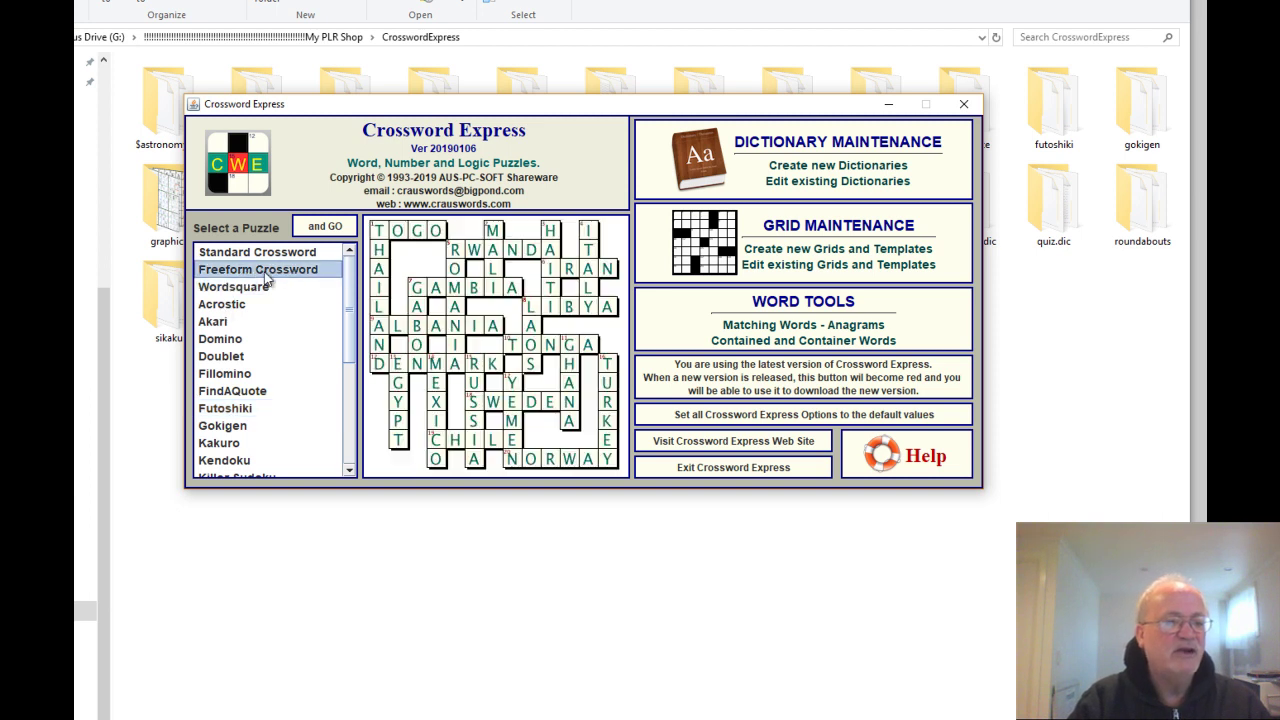
{"action": "left_click", "coordinate": [244, 256]}
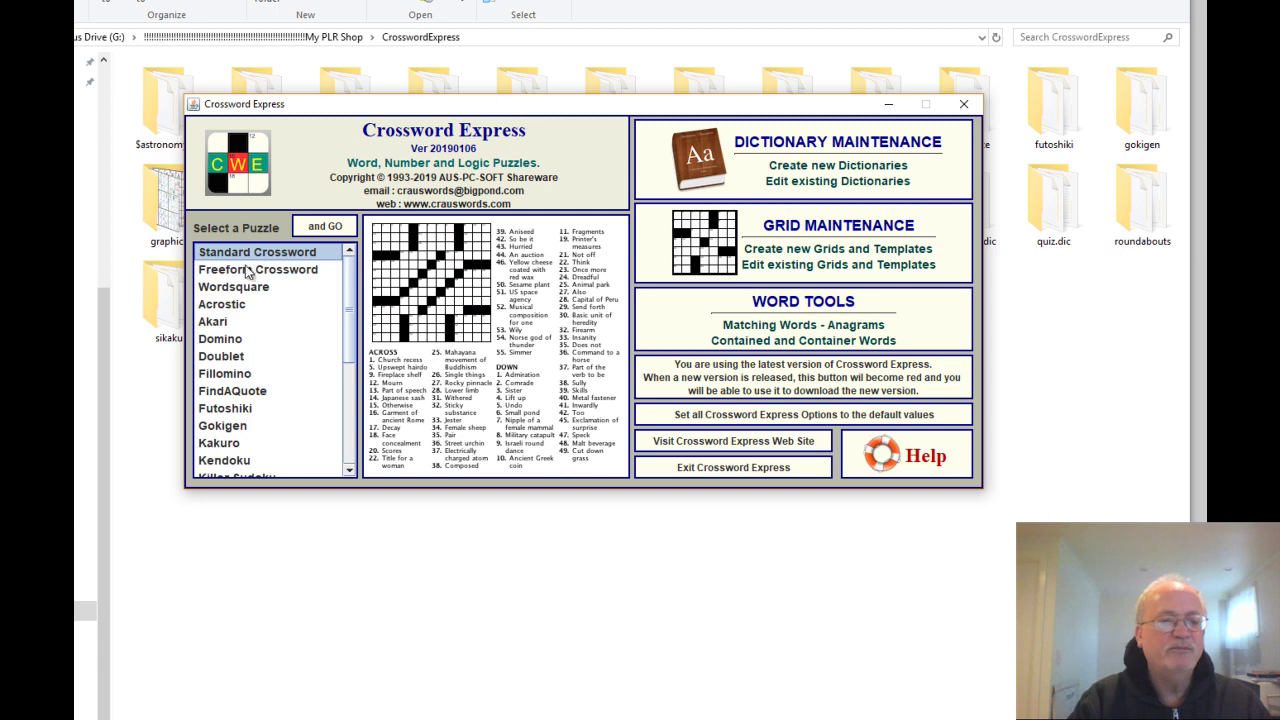